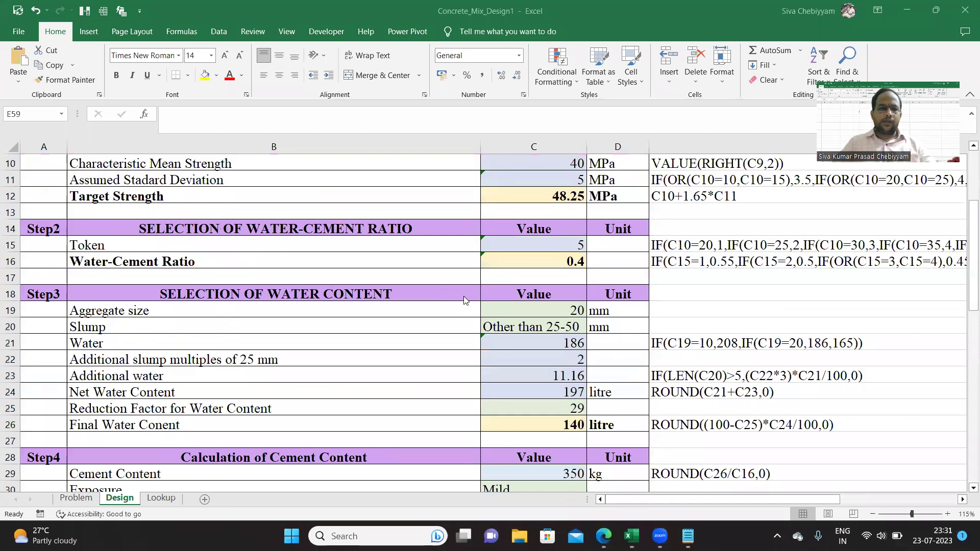
Walk through the Basic Data, Step1 target strength, Step2 water-cement ratio and Step3 water content sections
scroll(464, 300, "up", 3)
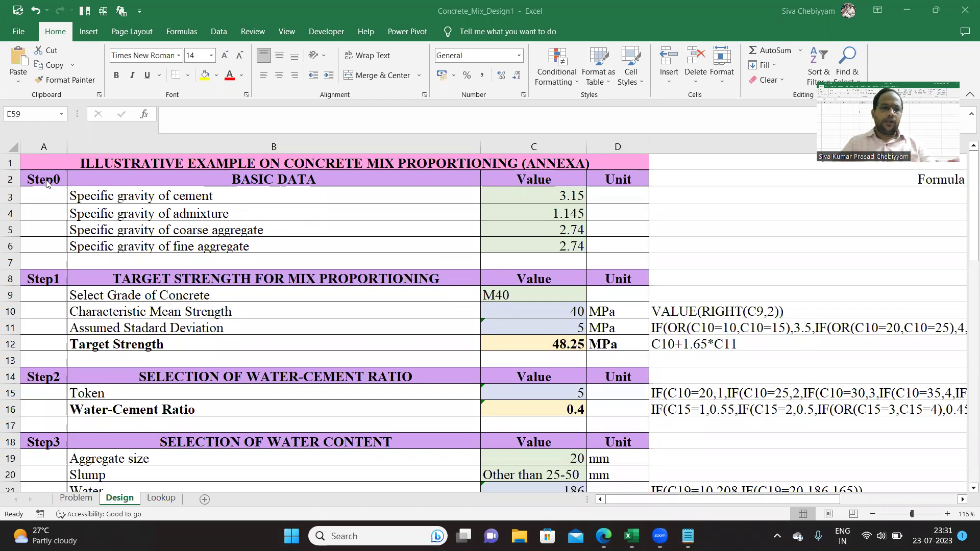
left_click(255, 176)
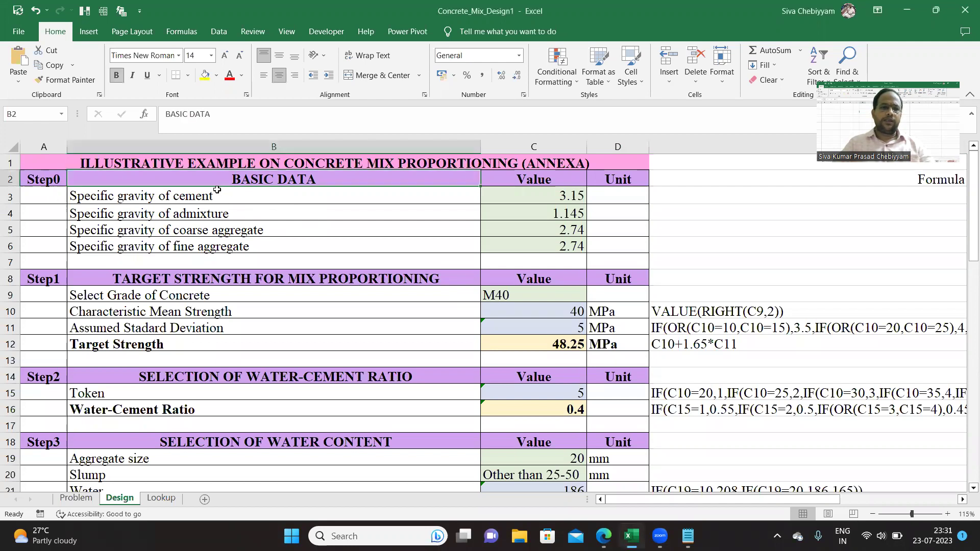
left_click(45, 278)
scroll(64, 317, "down", 2)
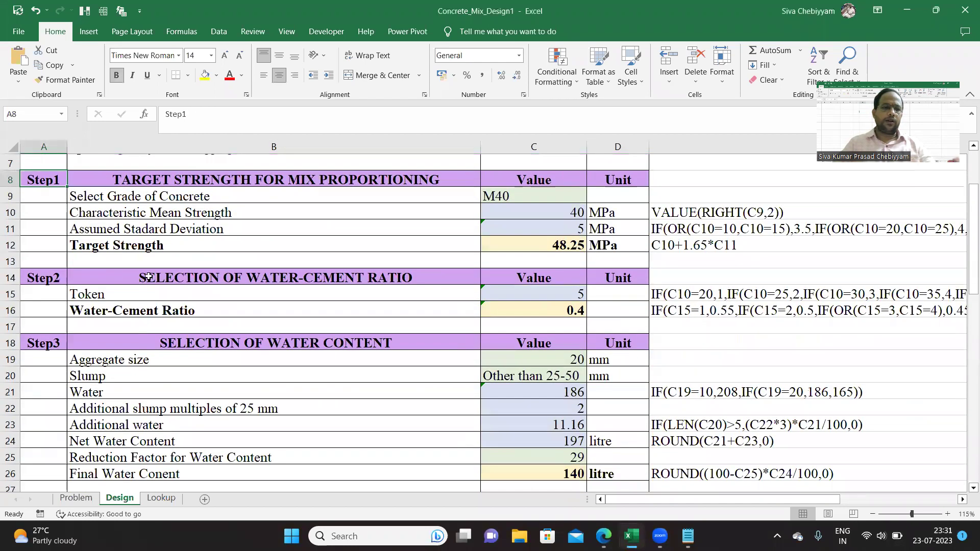
left_click(47, 281)
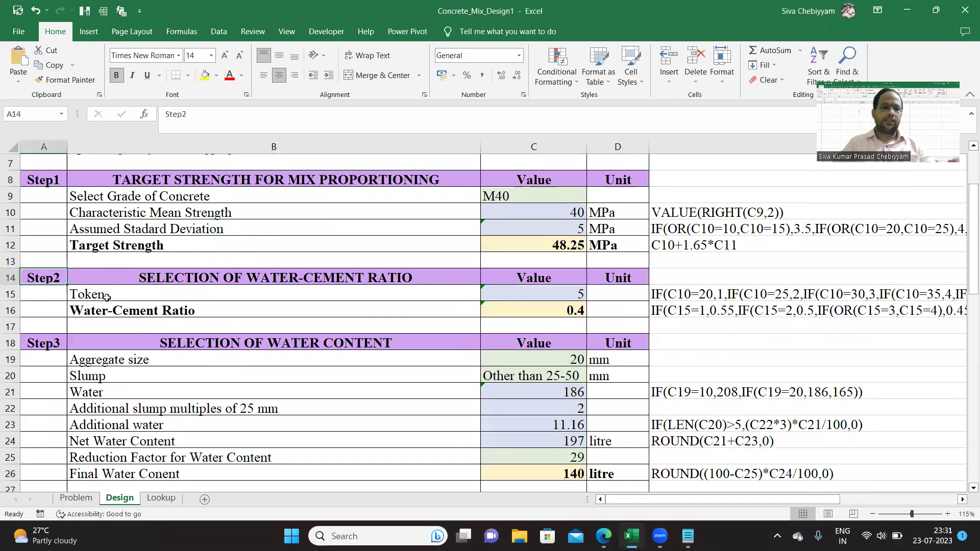
left_click(195, 276)
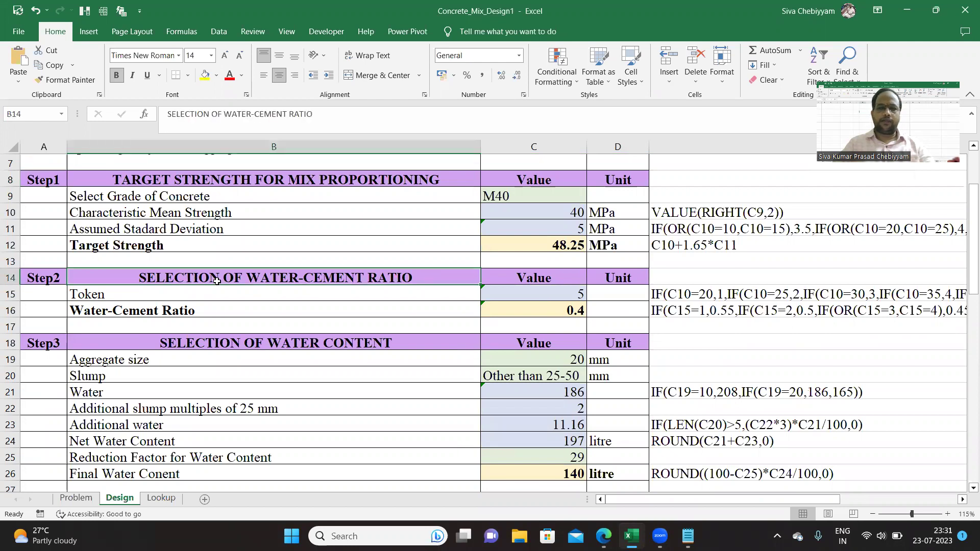
scroll(216, 281, "down", 2)
left_click(57, 246)
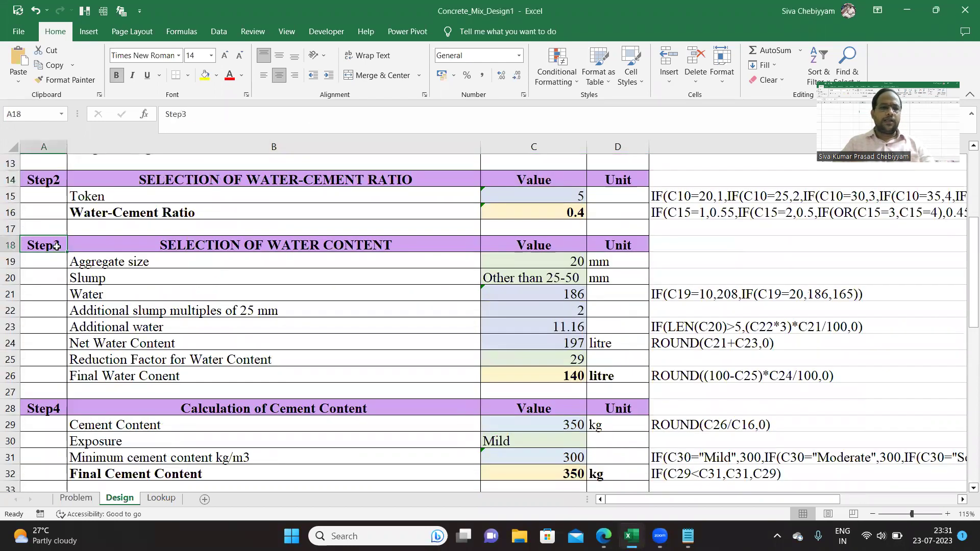
left_click(161, 247)
Scroll down to the Step4 cement content section and point out its heading
scroll(241, 284, "down", 1)
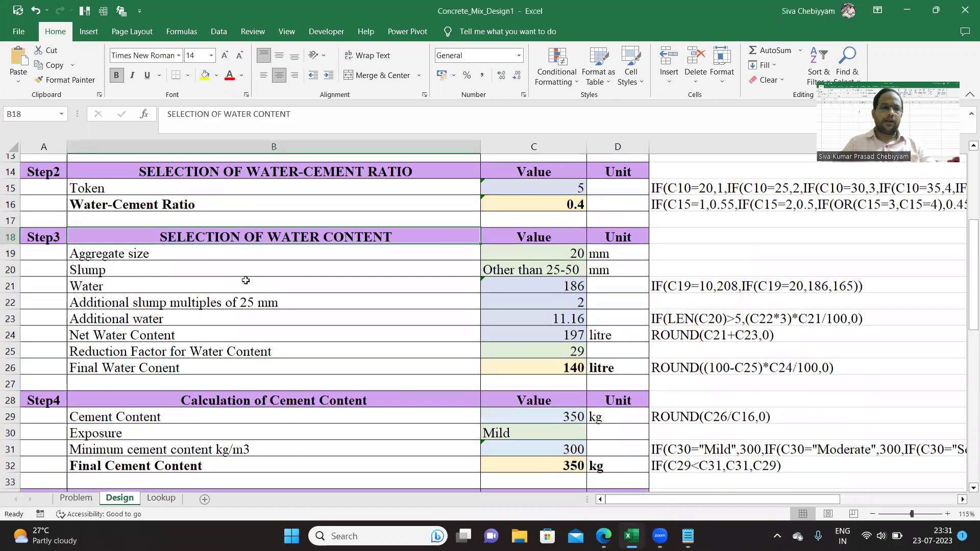
scroll(245, 280, "down", 2)
scroll(259, 266, "down", 2)
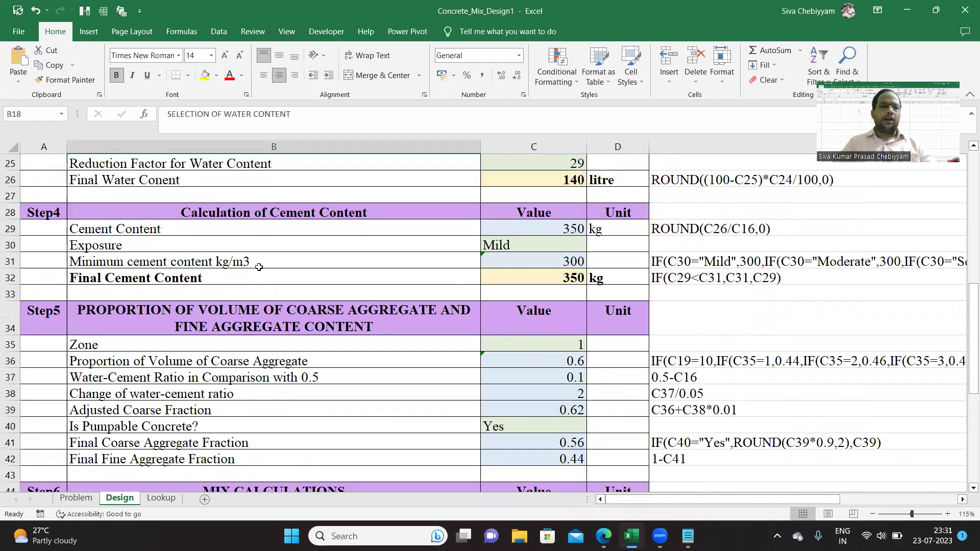
scroll(258, 267, "down", 1)
scroll(259, 266, "down", 1)
scroll(259, 266, "up", 1)
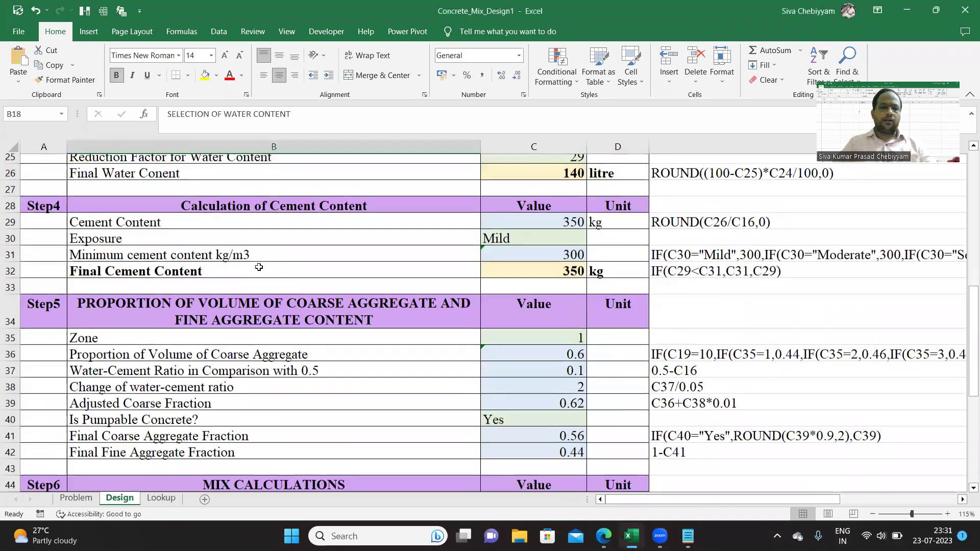
scroll(255, 265, "down", 1)
scroll(149, 230, "down", 1)
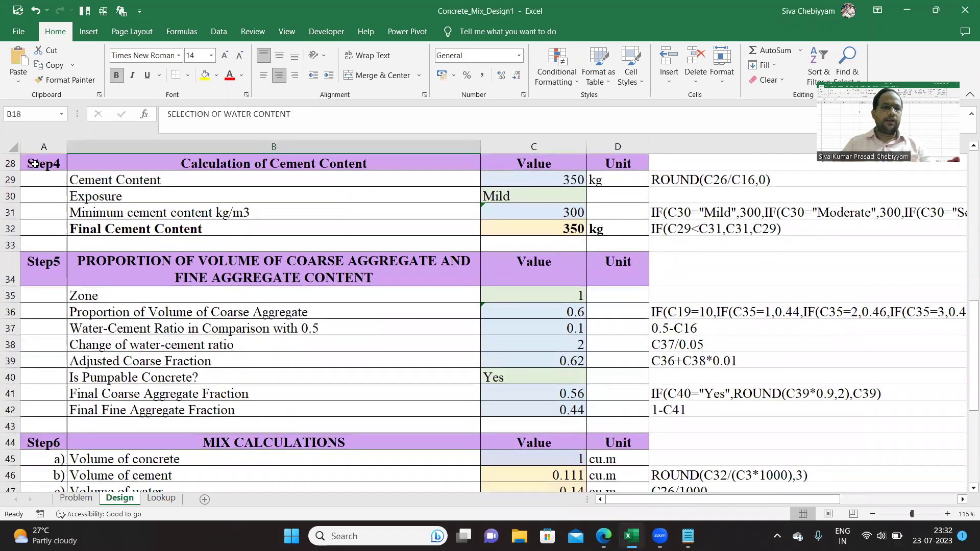
left_click(38, 166)
left_click(239, 166)
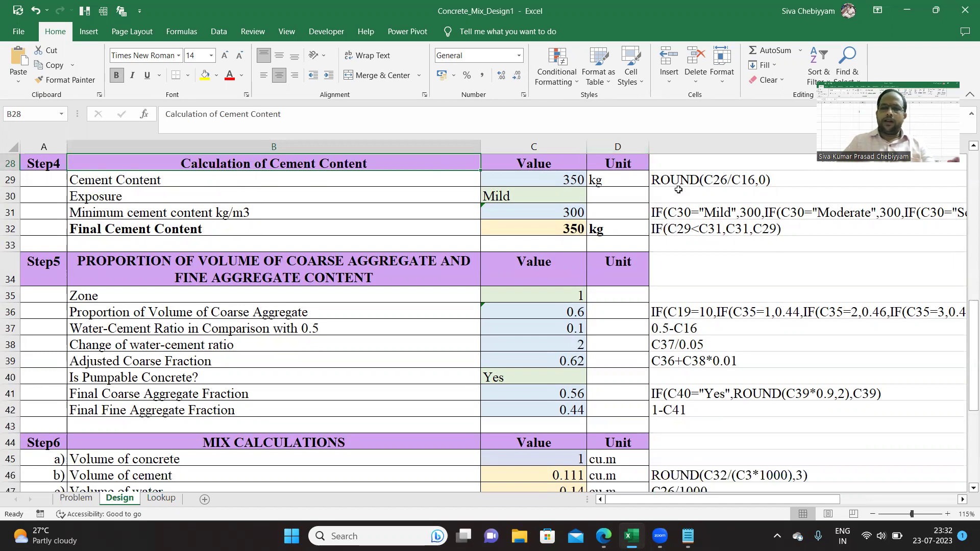
Inspect the E29 formula note and the C26, C29 and C31 cement content formulas
left_click(753, 178)
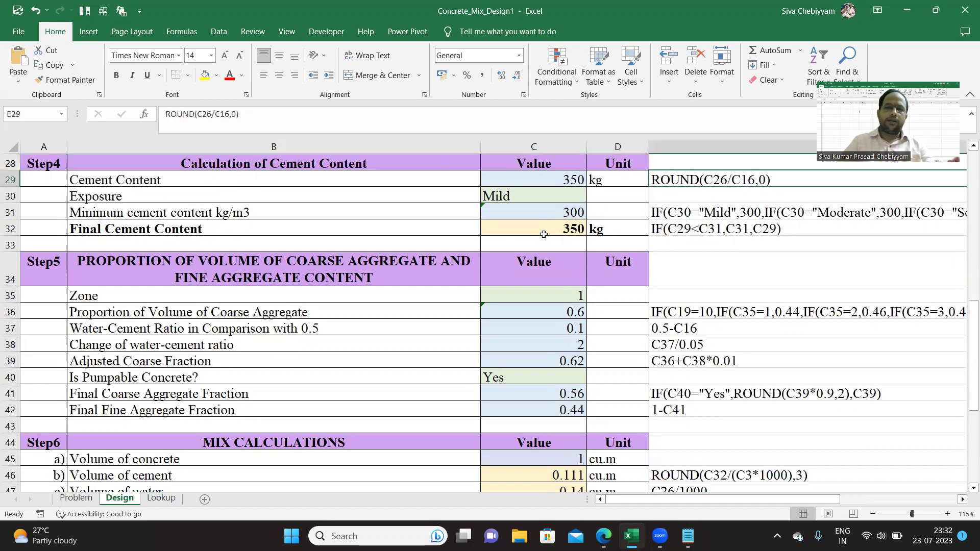
scroll(543, 234, "up", 1)
scroll(544, 235, "up", 1)
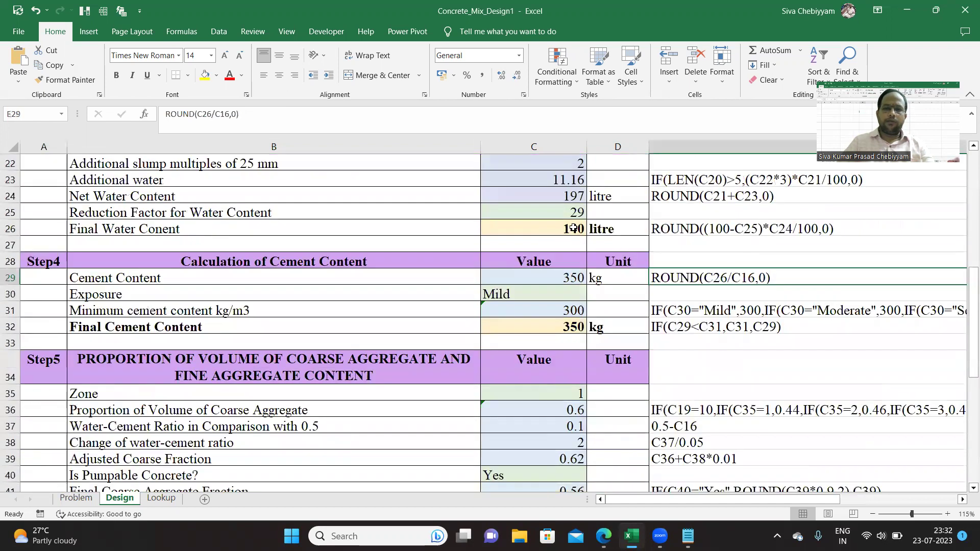
left_click(567, 231)
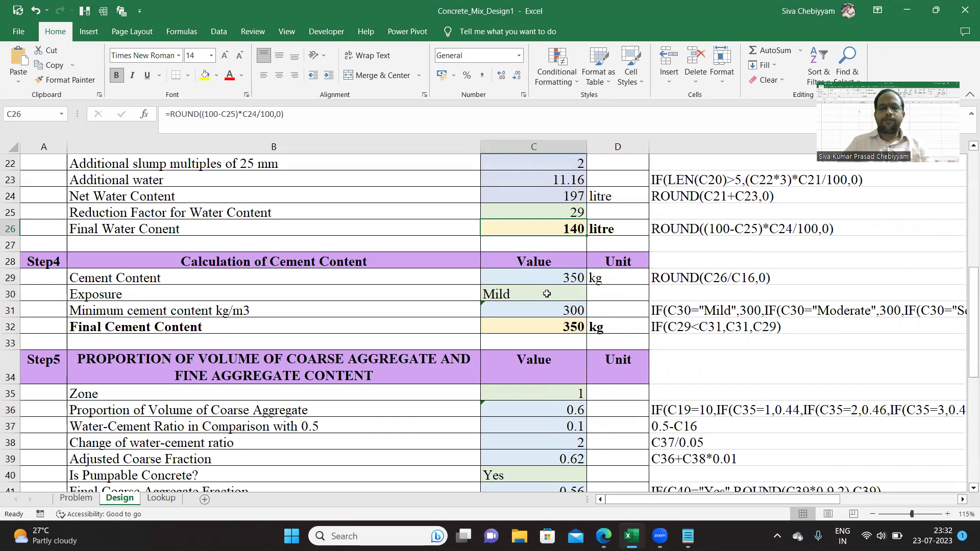
left_click(552, 277)
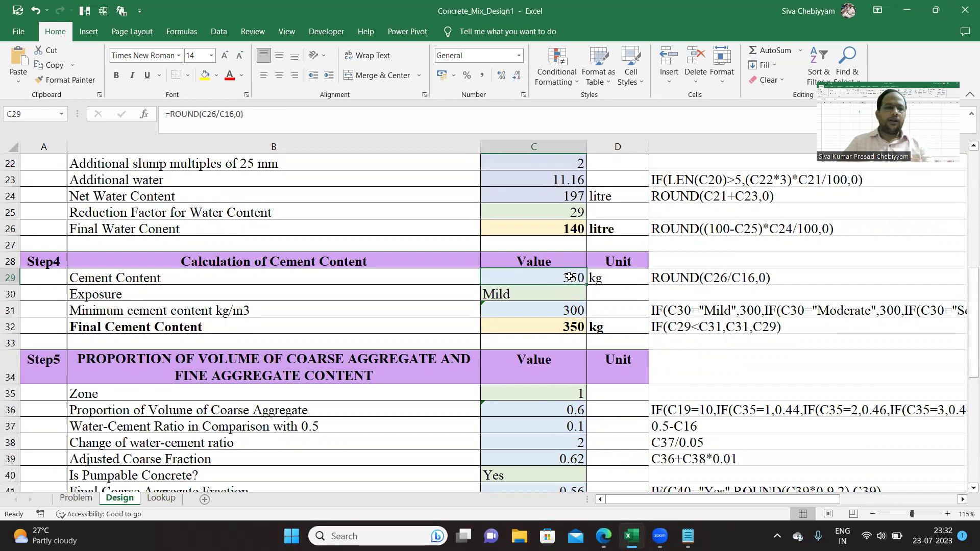
left_click(538, 309)
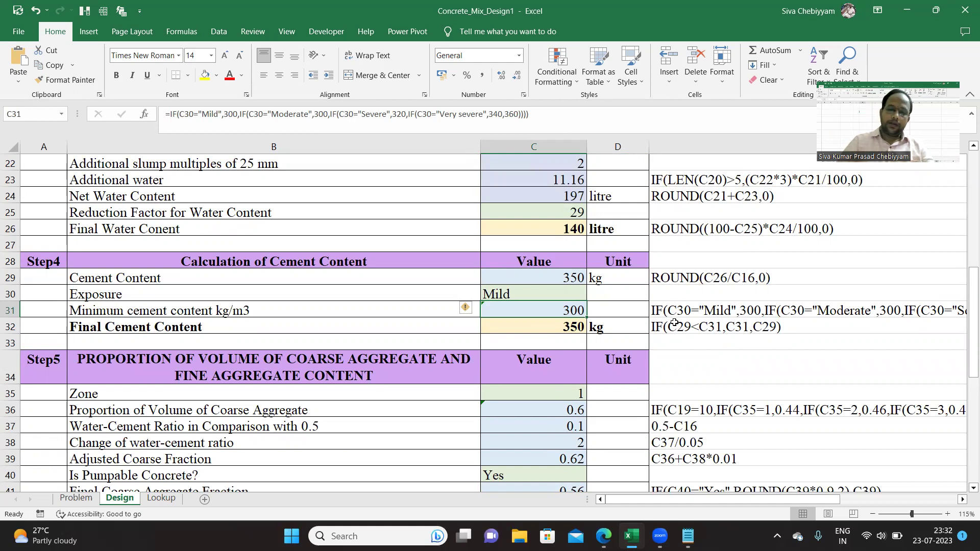
Look up the minimum cement contents per exposure in IS 456 Table 5, then return to Excel
left_click(603, 536)
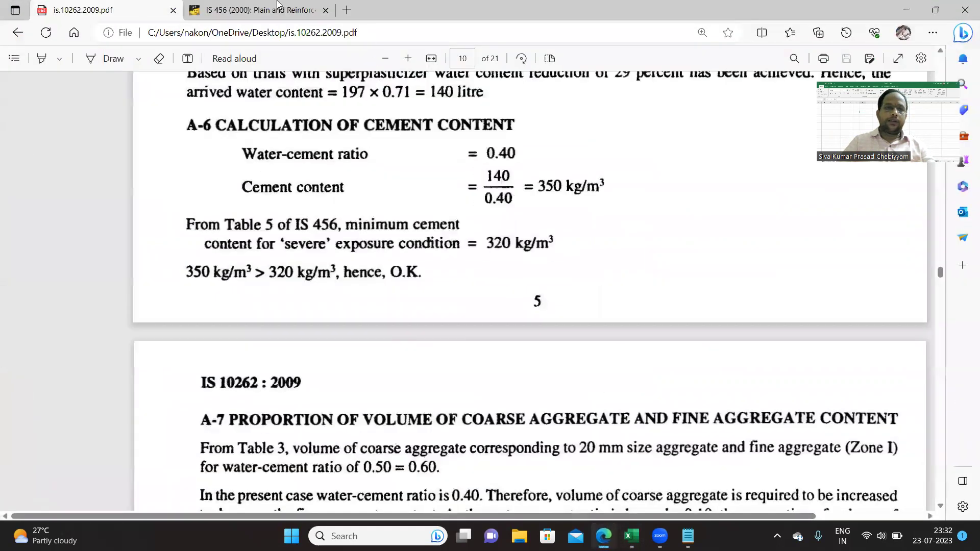
left_click(280, 9)
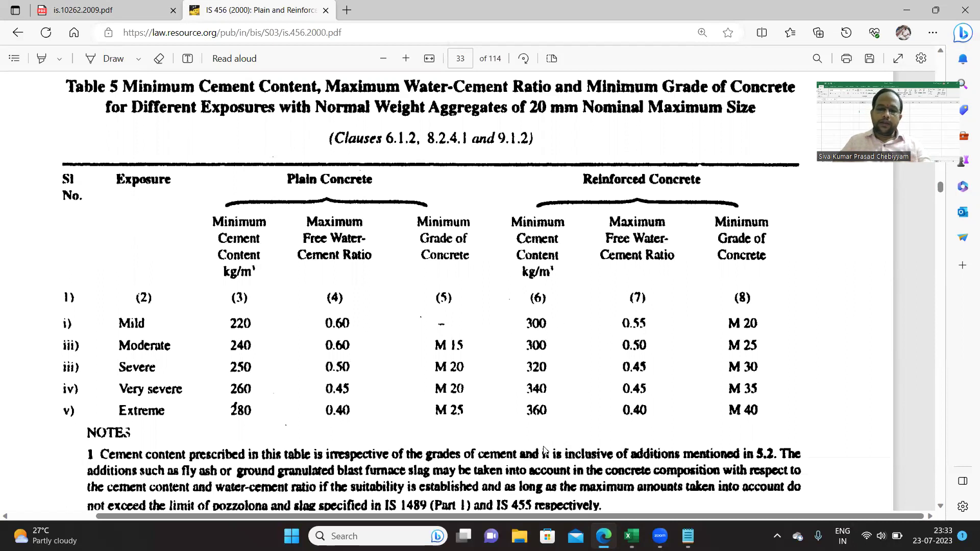
left_click(631, 535)
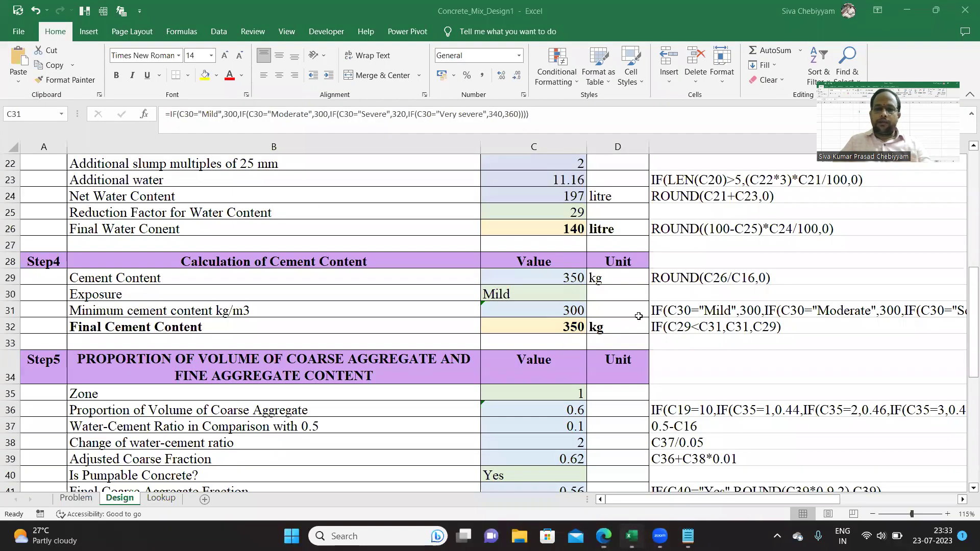
Change the C30 exposure condition to Moderate, then to Severe
left_click(531, 292)
left_click(592, 294)
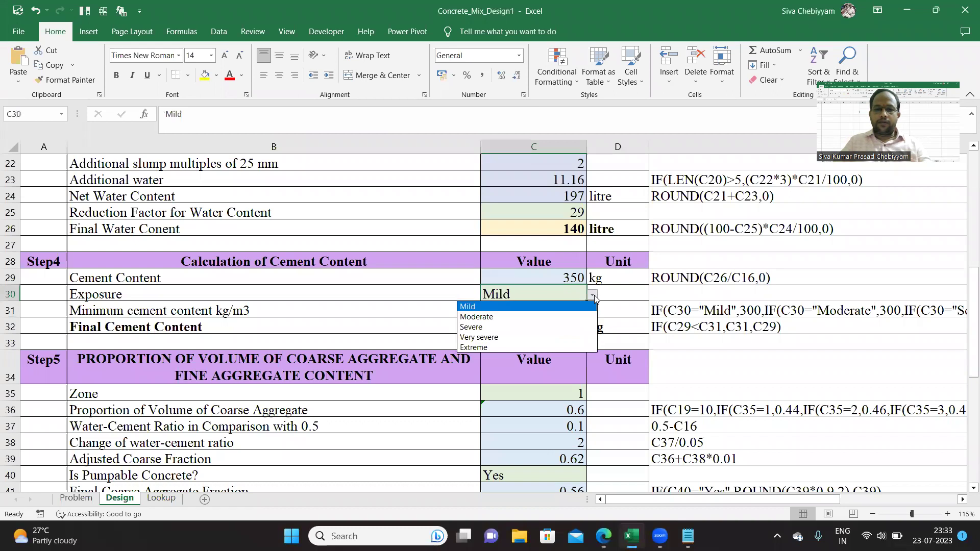
left_click(570, 319)
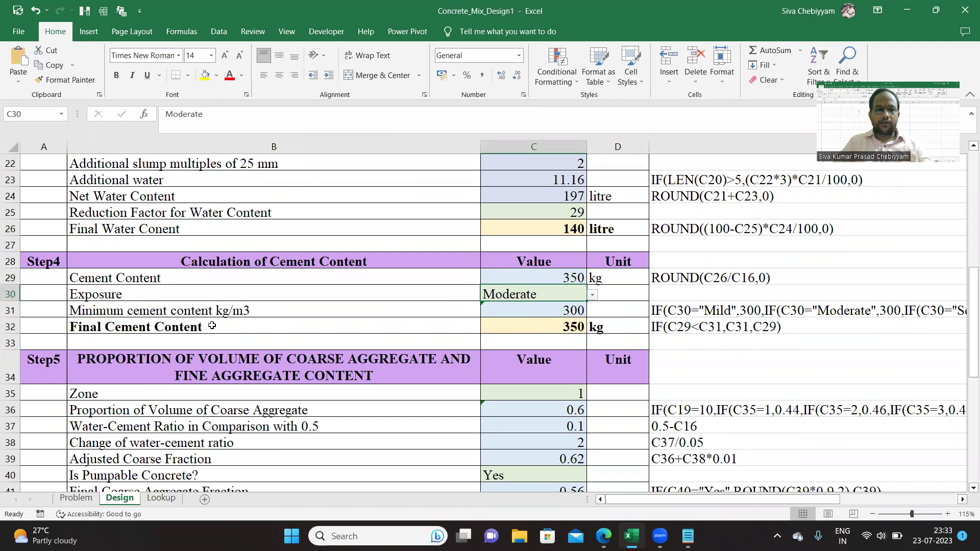
left_click(592, 295)
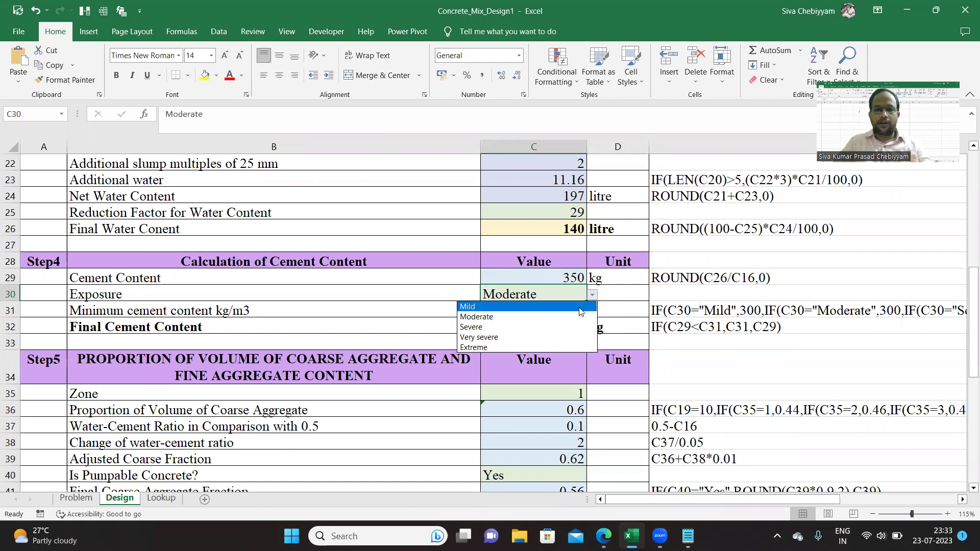
left_click(550, 327)
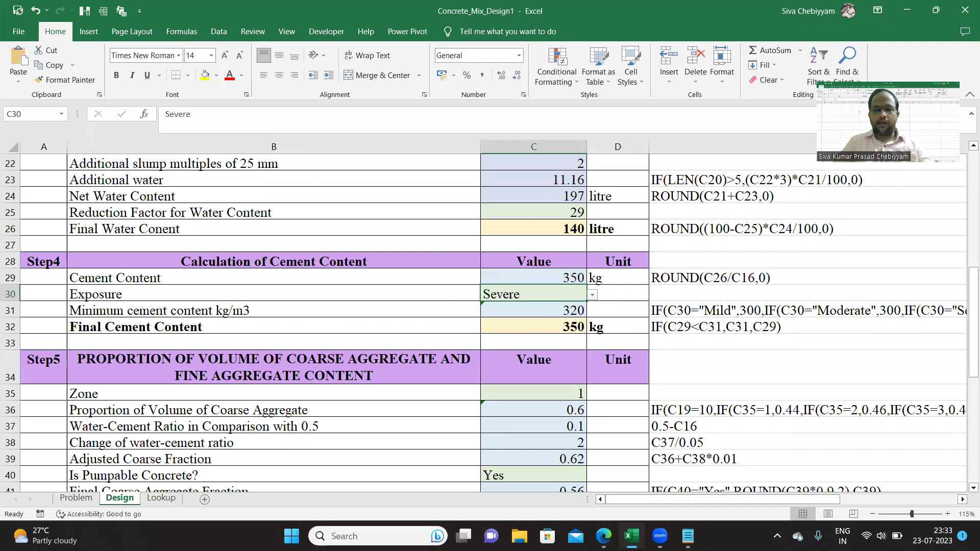
Highlight the Severe row and its 320 kg/m3 minimum in IS 456 Table 5
left_click(603, 534)
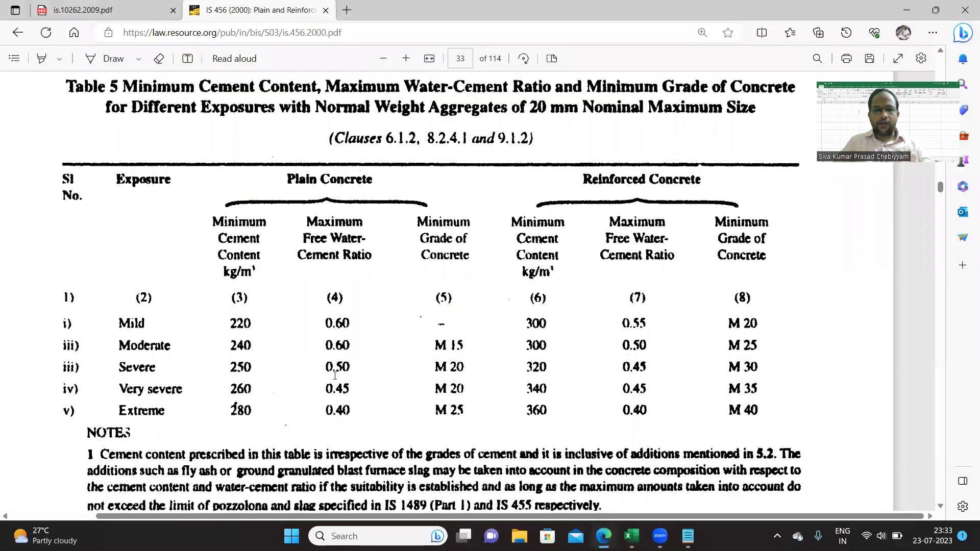
double_click(126, 366)
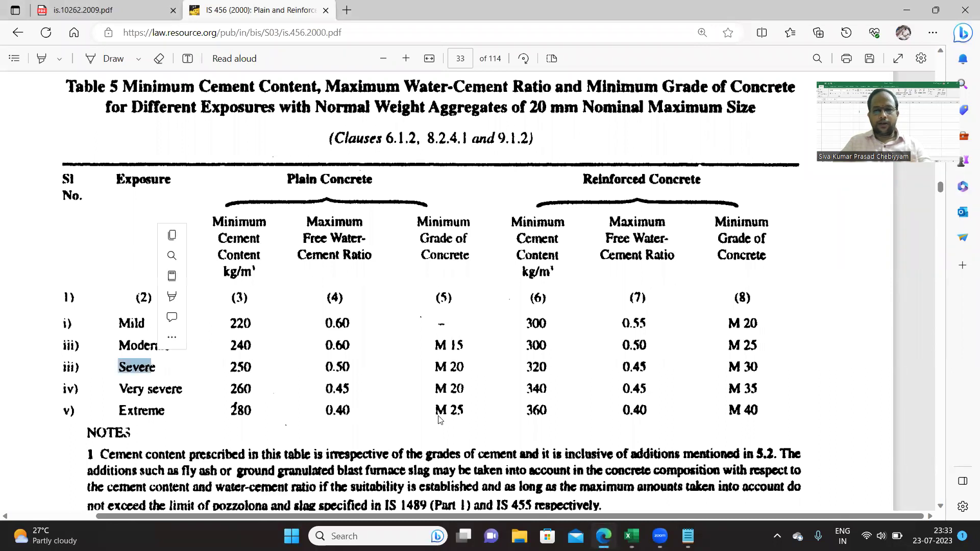
left_click_drag(525, 371, 550, 375)
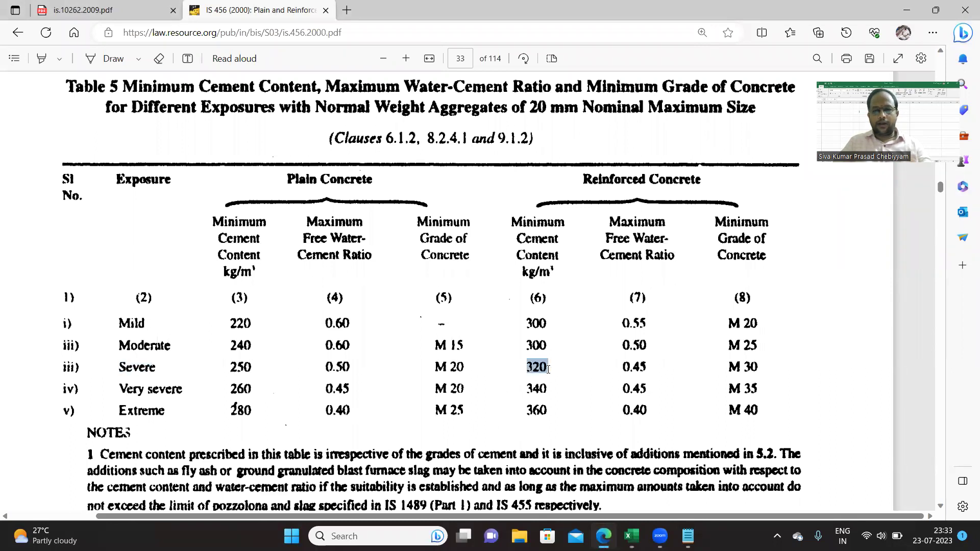
left_click(632, 464)
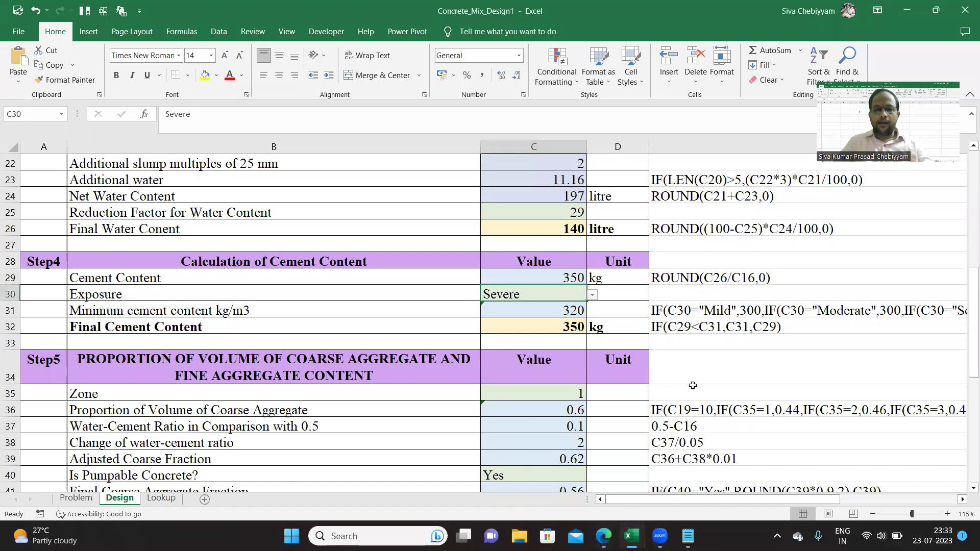
left_click(567, 311)
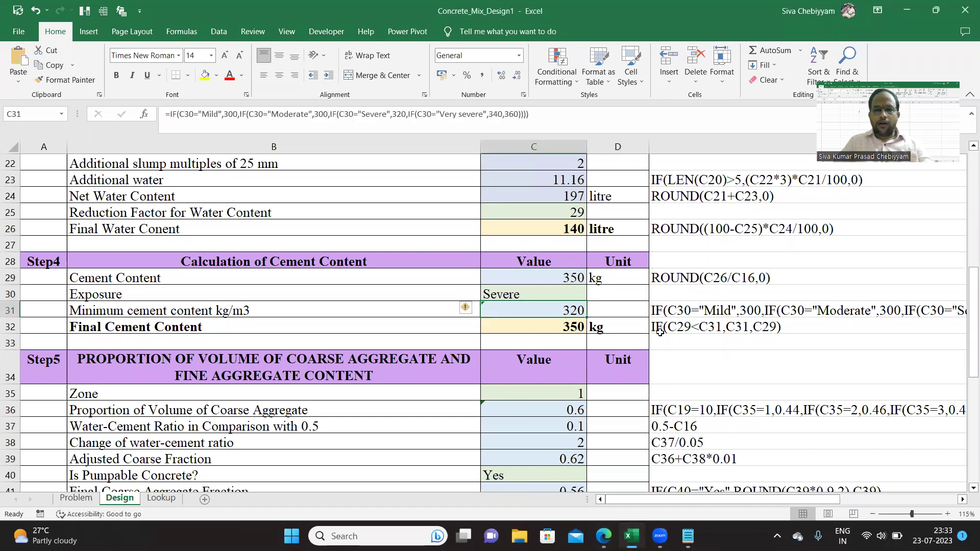
left_click(564, 327)
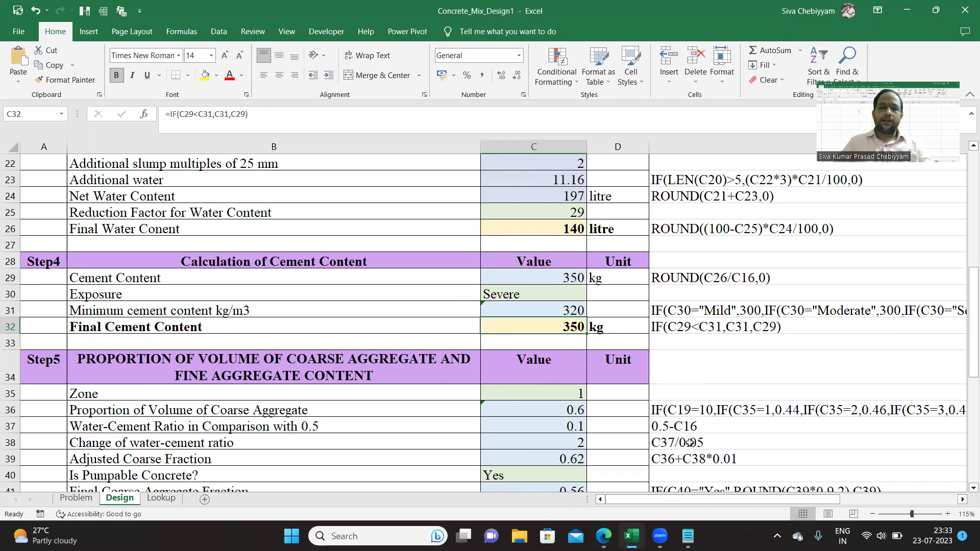
left_click(552, 283)
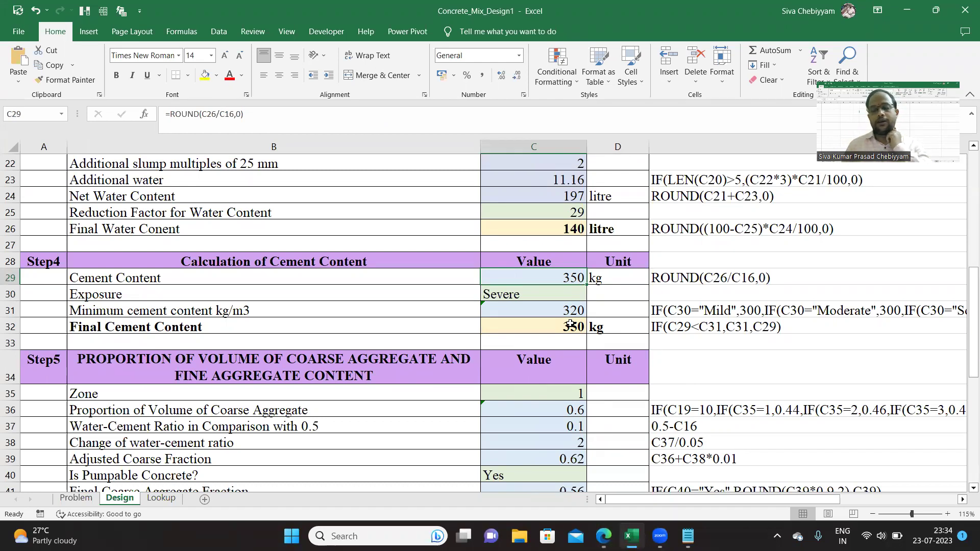
left_click(692, 325)
left_click(540, 331)
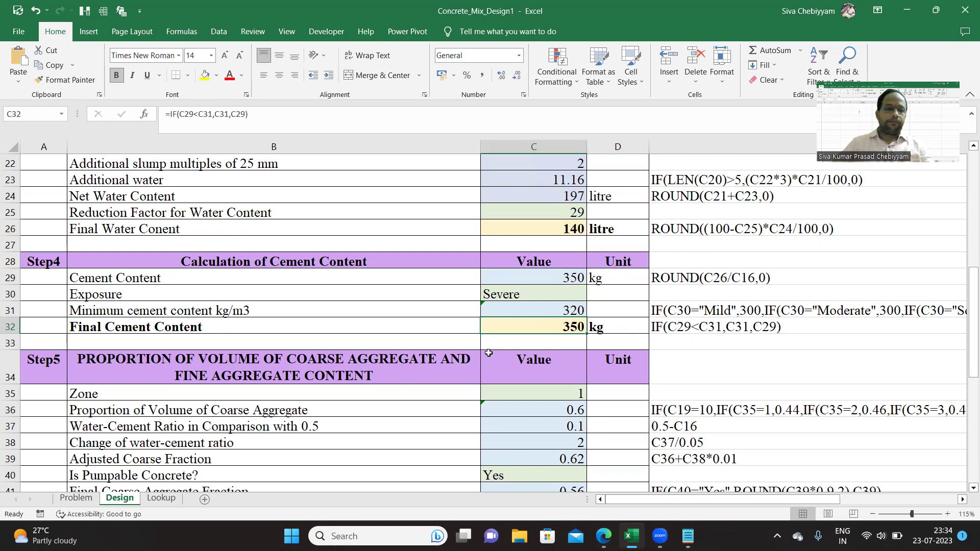
scroll(488, 353, "down", 3)
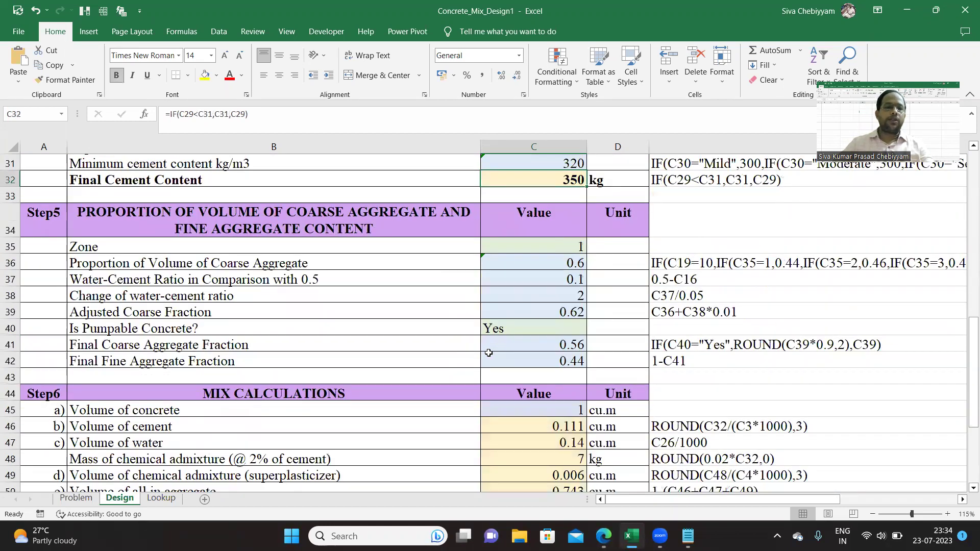
scroll(489, 353, "down", 1)
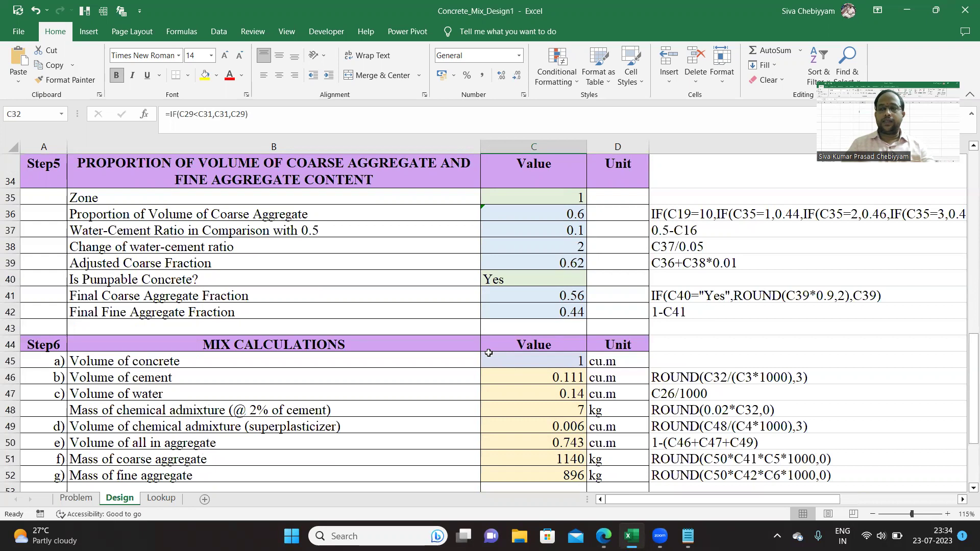
left_click(539, 192)
left_click(592, 199)
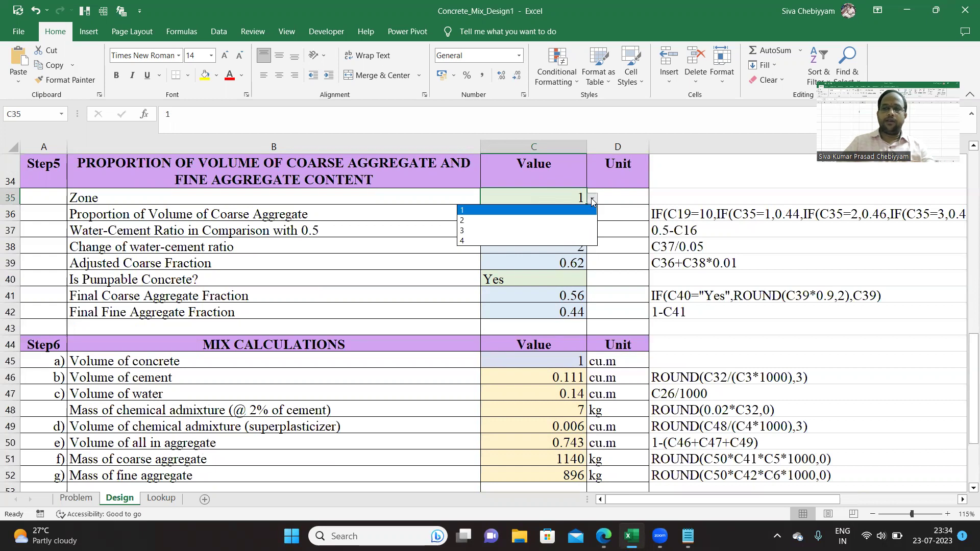
left_click(592, 199)
left_click(696, 214)
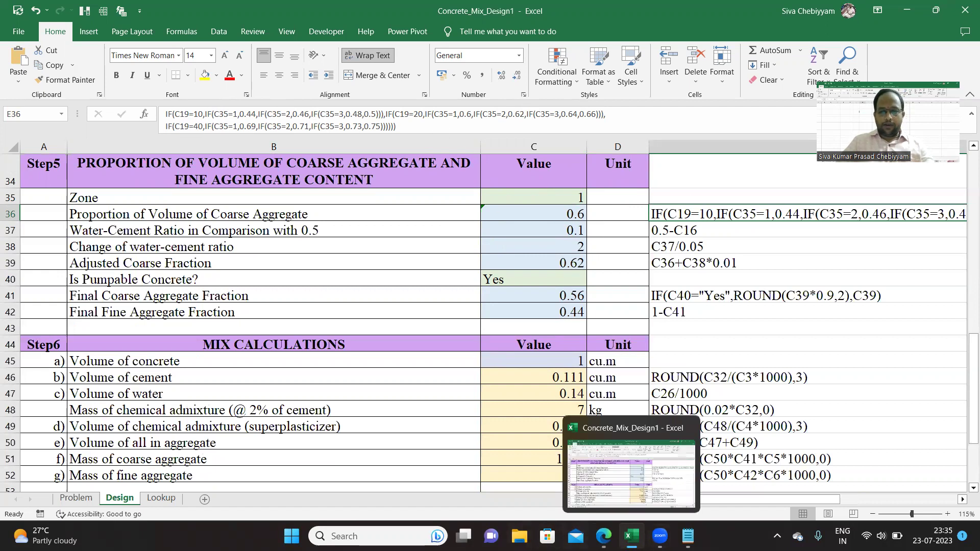
Switch to the IS 10262 PDF and scroll through Table 3 to clause A-7
left_click(603, 535)
key("ctrl+Tab")
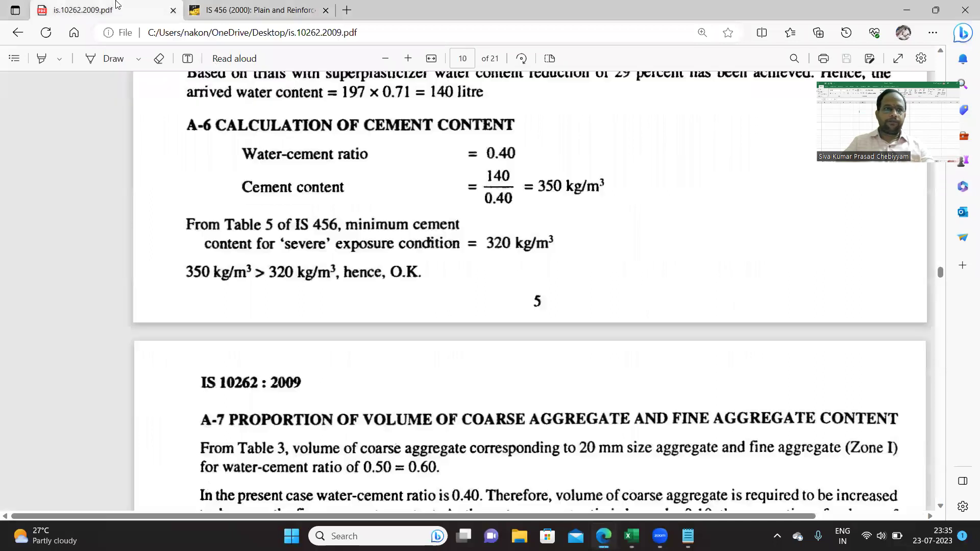
scroll(416, 389, "up", 10)
scroll(415, 389, "up", 15)
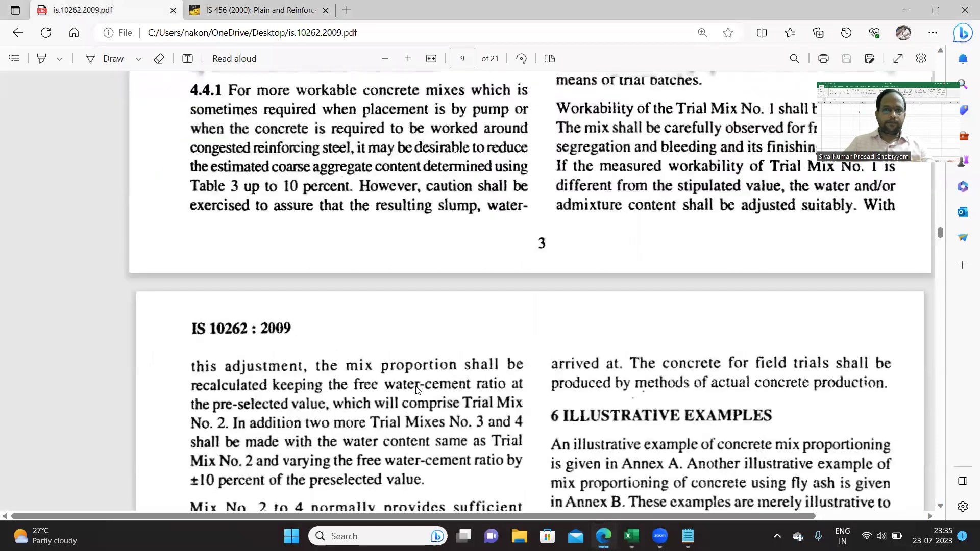
scroll(417, 389, "up", 10)
scroll(744, 279, "up", 3)
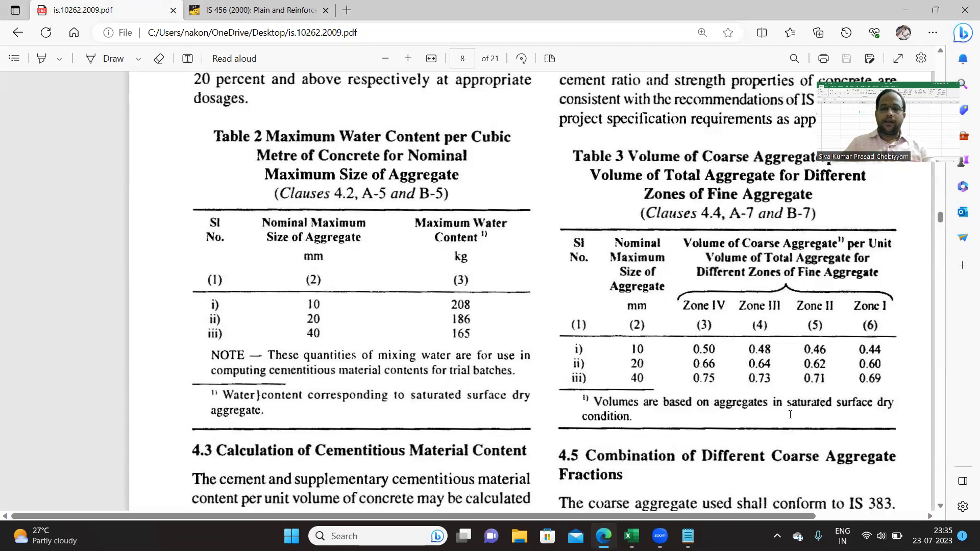
scroll(781, 418, "down", 5)
scroll(606, 425, "down", 20)
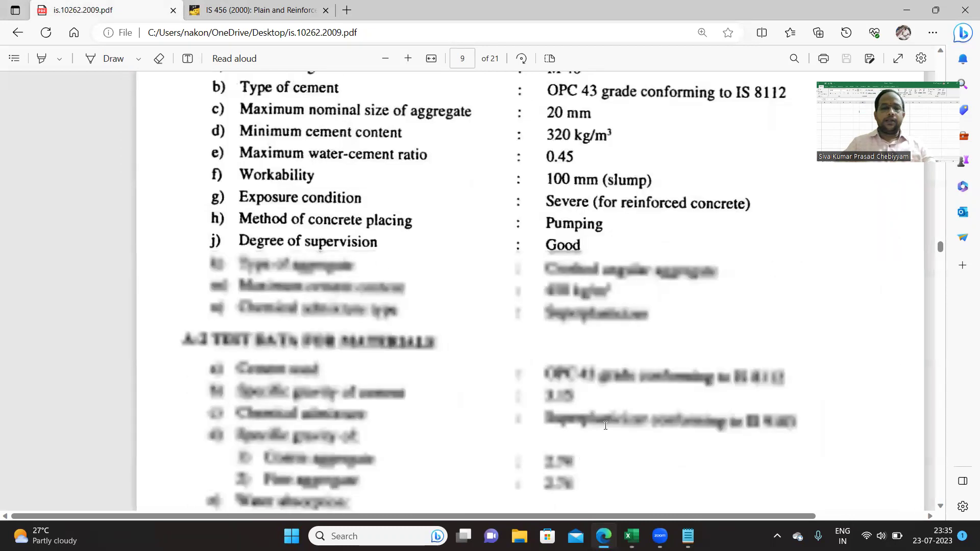
scroll(606, 427, "down", 10)
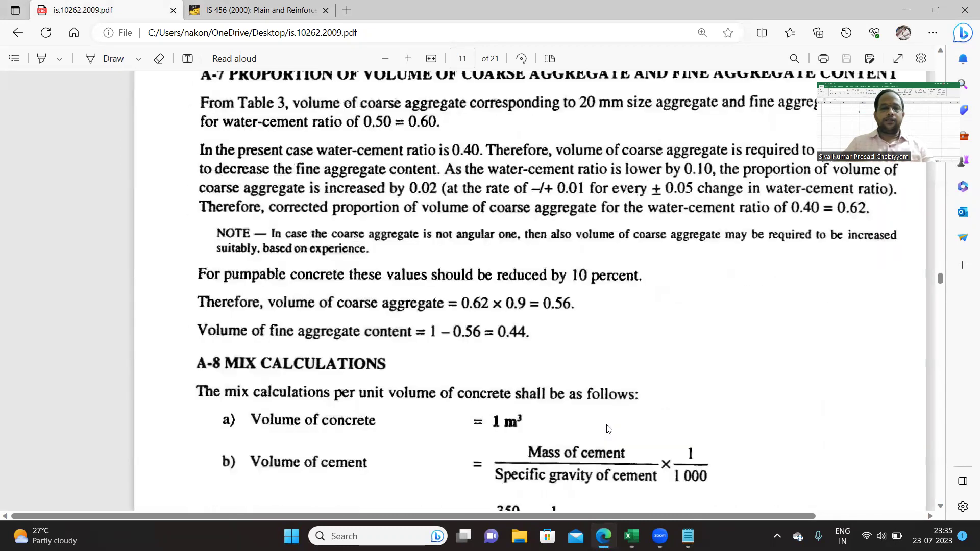
scroll(607, 429, "up", 1)
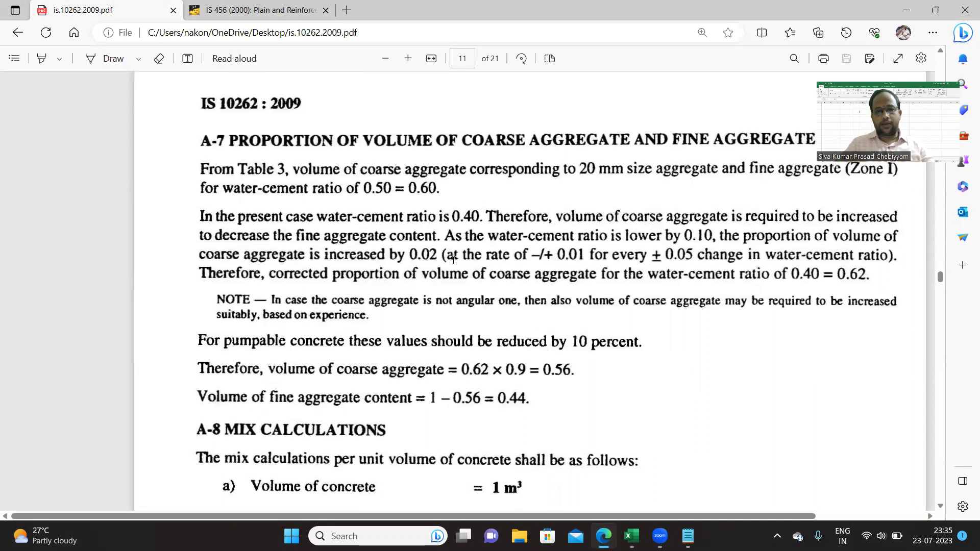
Highlight the ±0.05 change, –/+0.01 adjustment rate and 0.40 water-cement ratio in clause A-7
left_click_drag(447, 255, 539, 254)
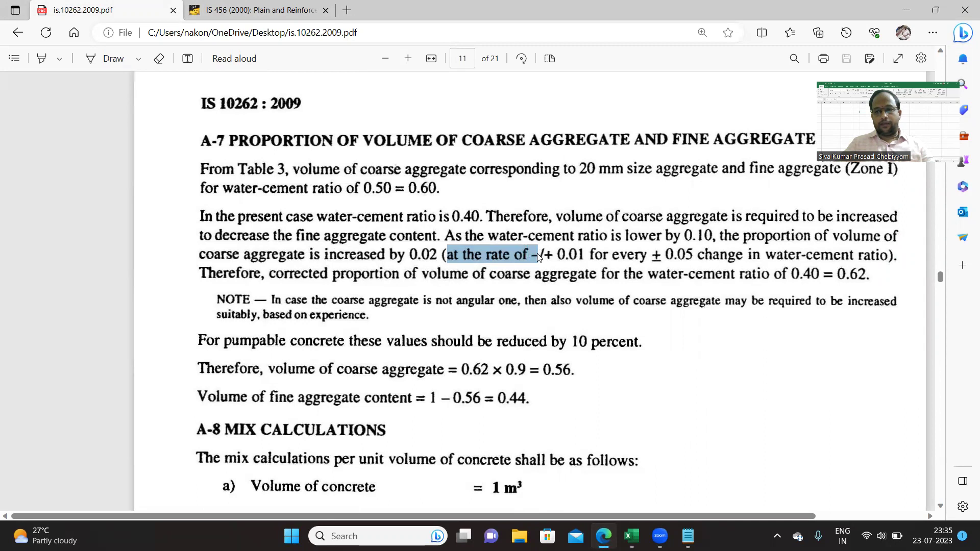
left_click(655, 254)
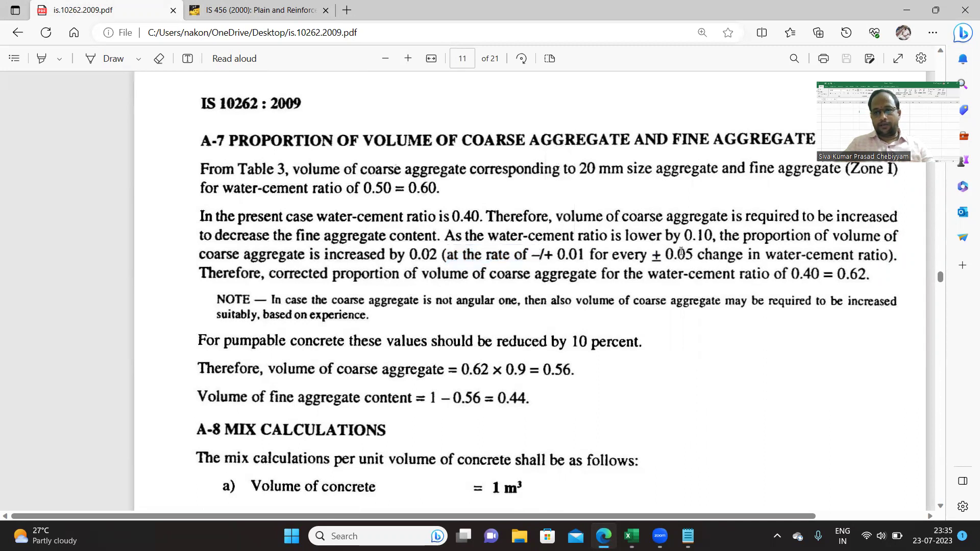
left_click_drag(681, 252, 822, 255)
left_click(566, 262)
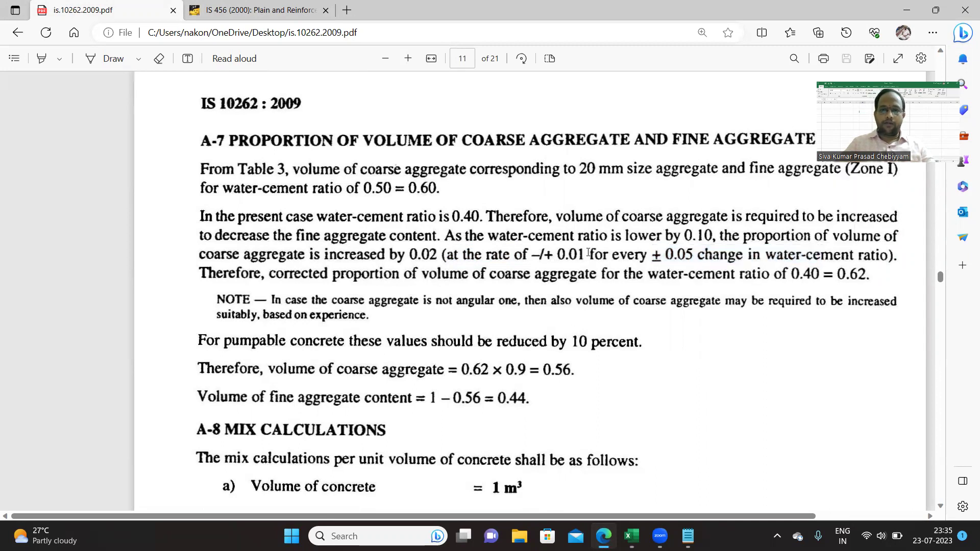
left_click_drag(588, 252, 447, 251)
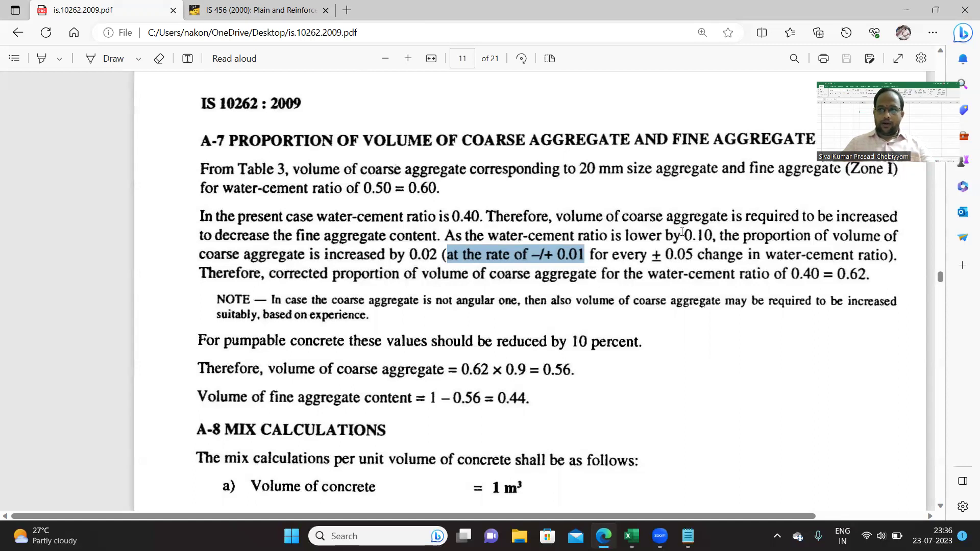
left_click_drag(495, 217, 452, 217)
left_click(661, 302)
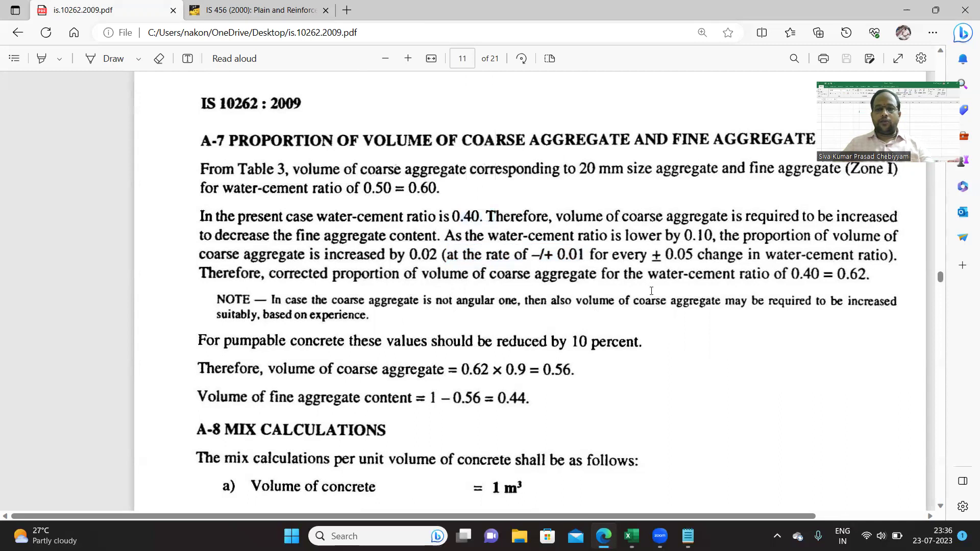
key("super")
Launch Calculator and compute 0.5 − 0.4 = 0.1, correcting a mistyped entry
type("CALC")
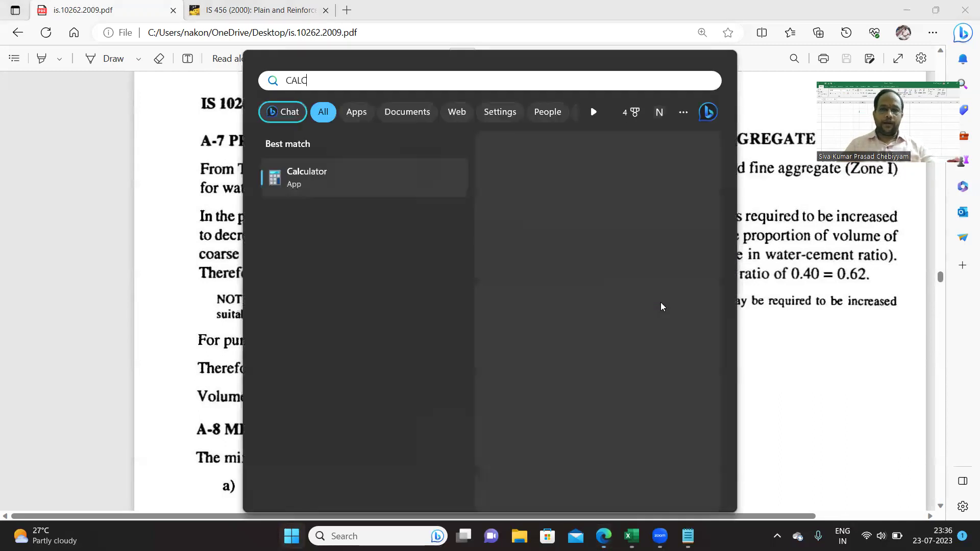
key("Return")
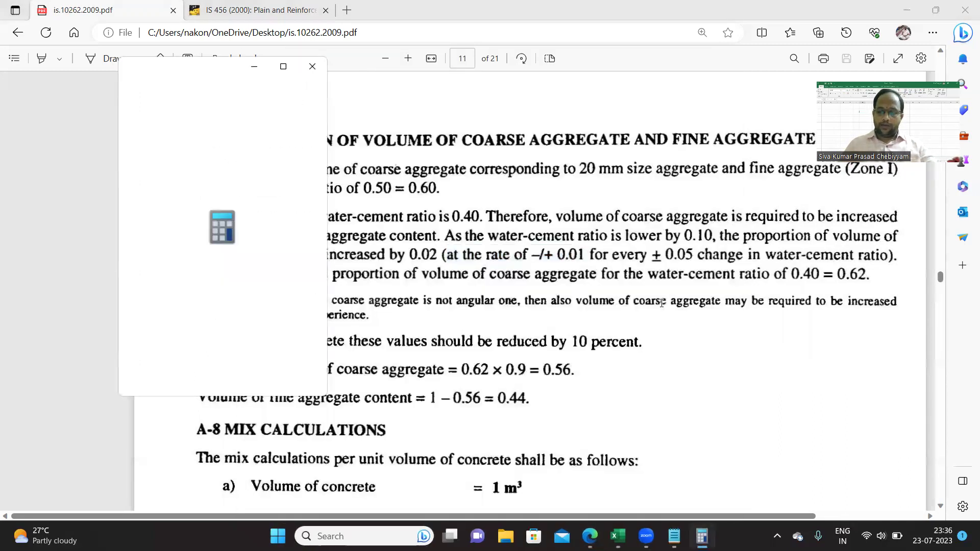
type(".5")
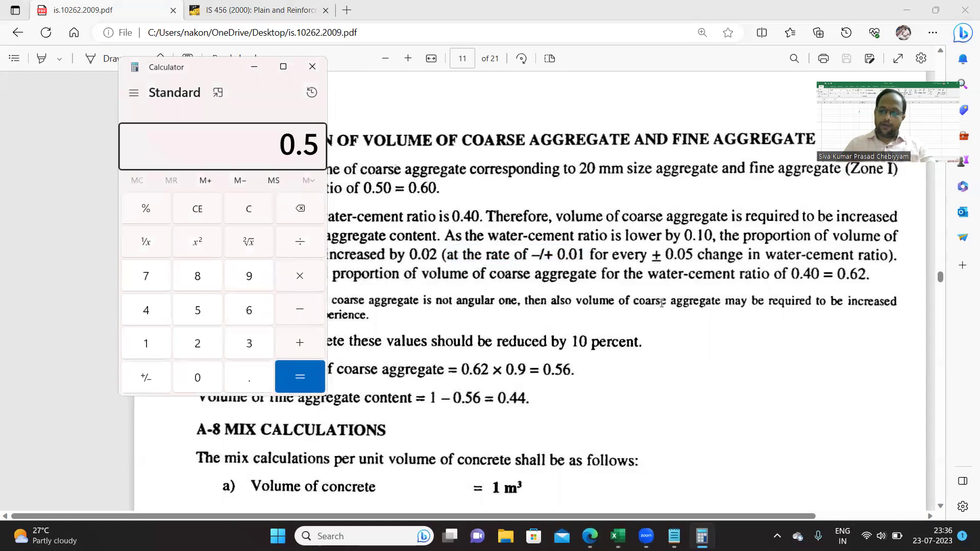
key("minus")
type("4")
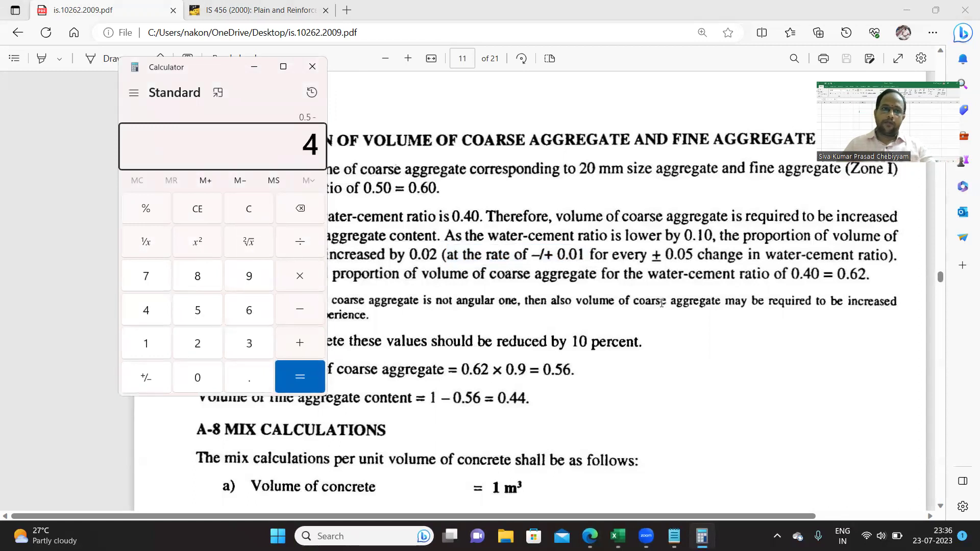
key("Return")
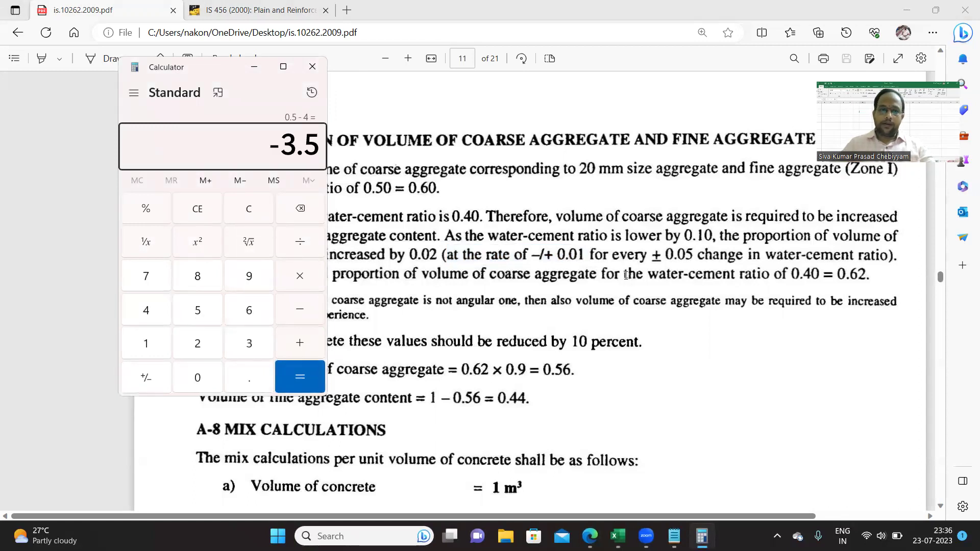
key("Delete")
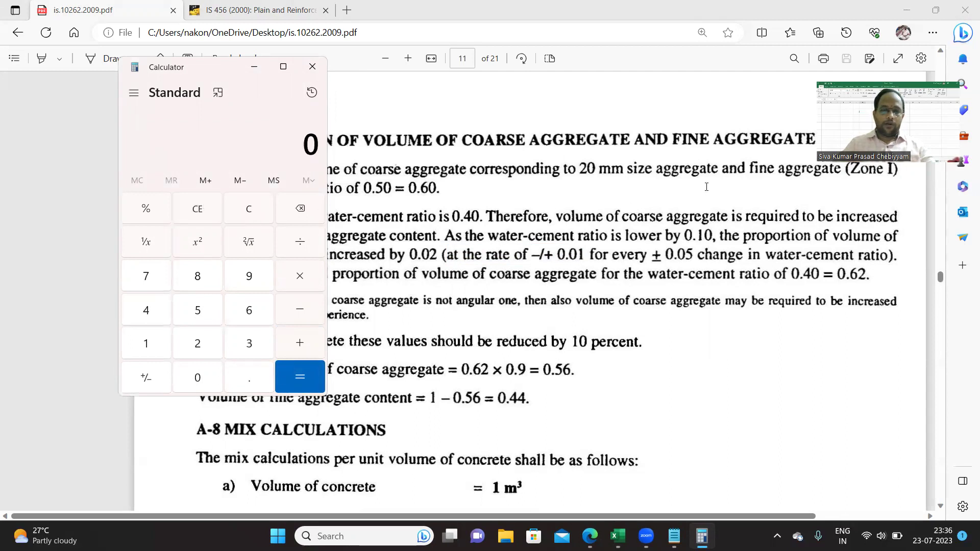
type("0.5")
key("minus")
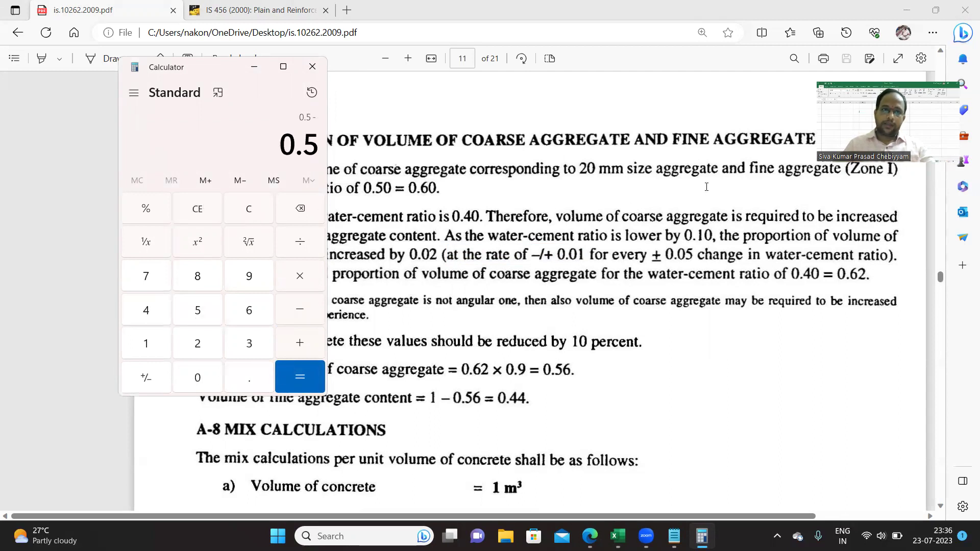
type("0.4")
key("Return")
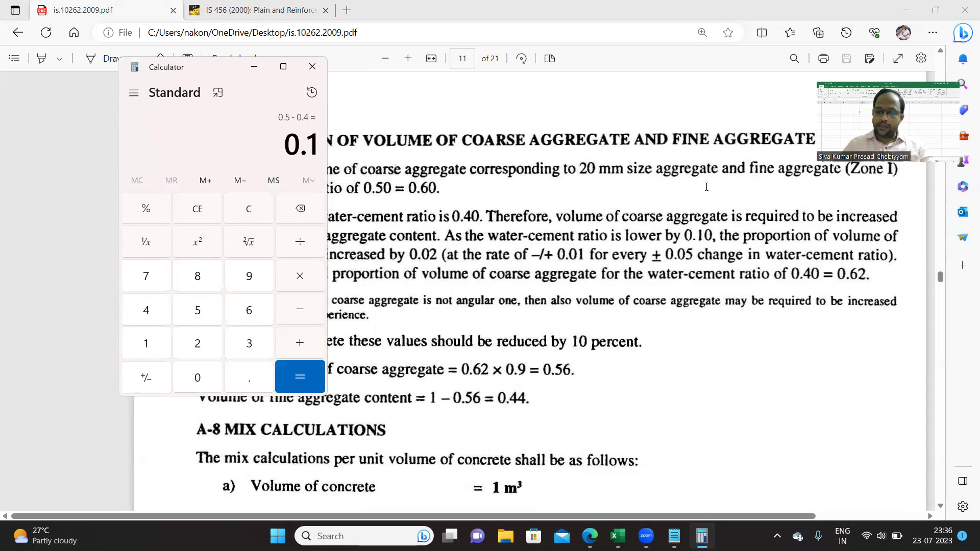
Divide 0.1 by 0.05, multiply by 0.01 for 0.02, and highlight 0.02 in the PDF
key("slash")
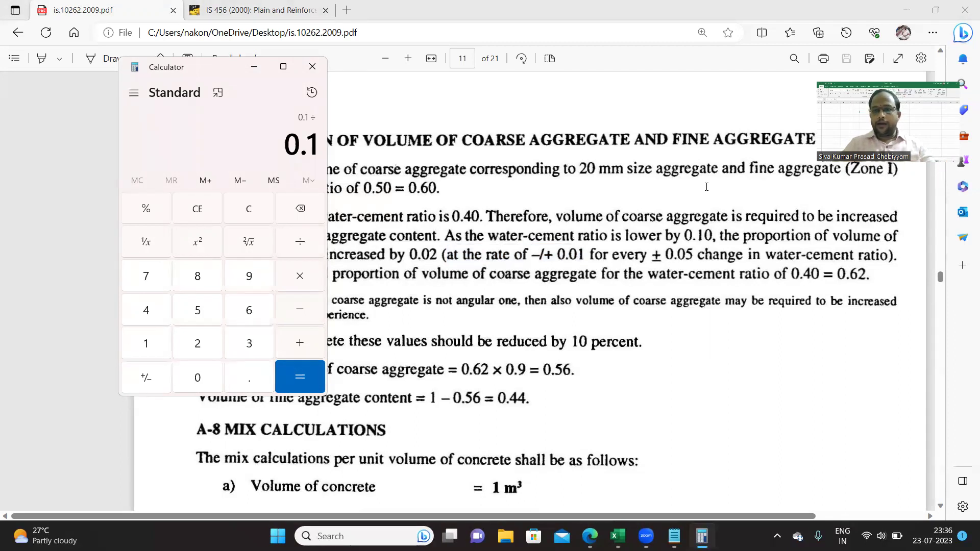
type("0.05")
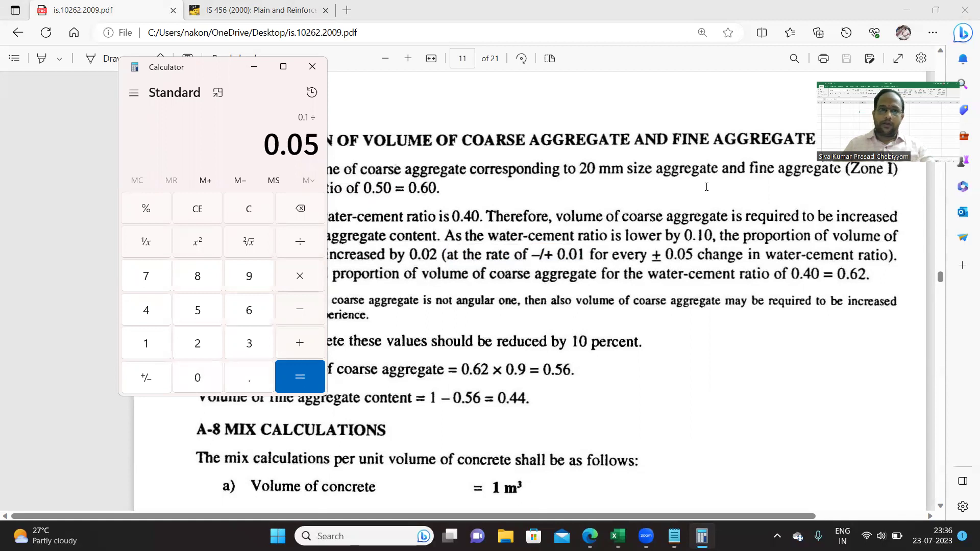
key("Return")
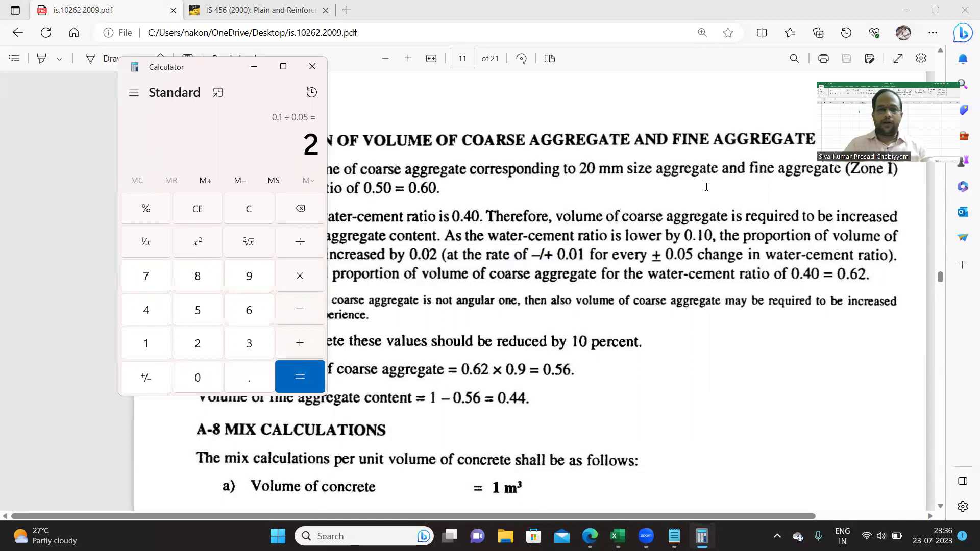
type("*0.01")
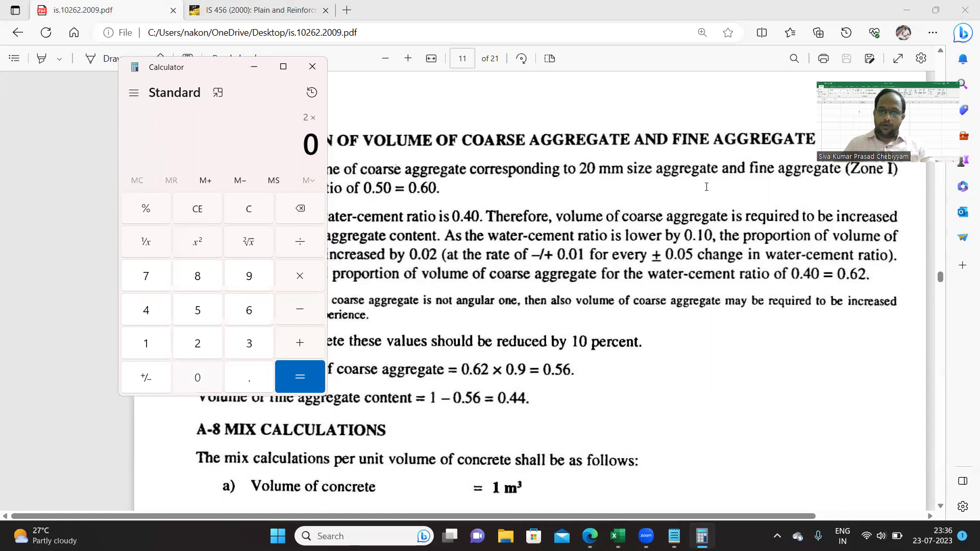
key("Return")
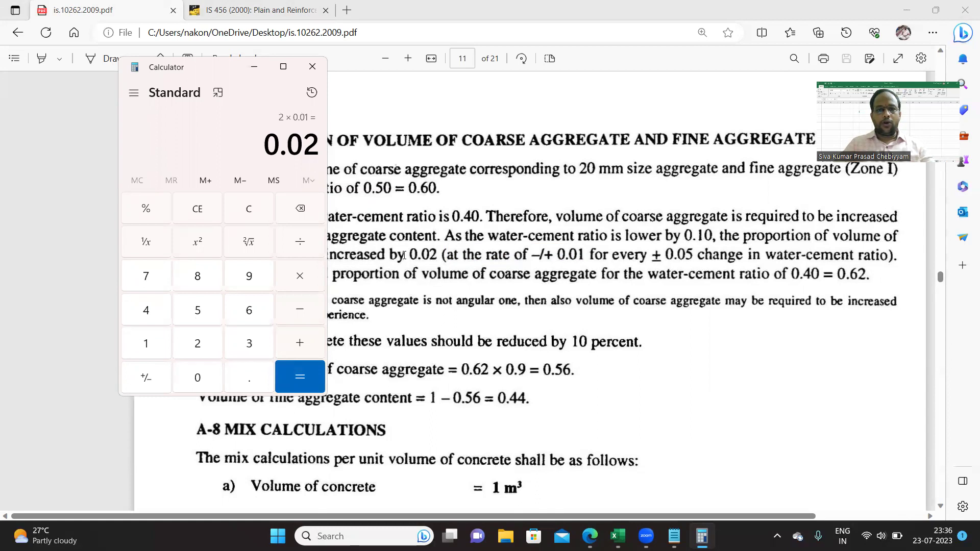
left_click_drag(397, 255, 437, 255)
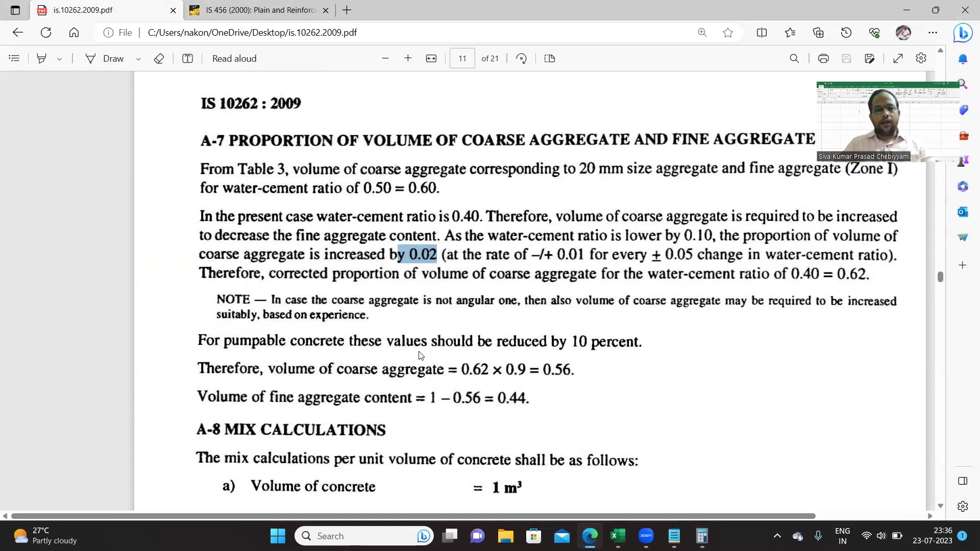
left_click_drag(445, 341, 651, 349)
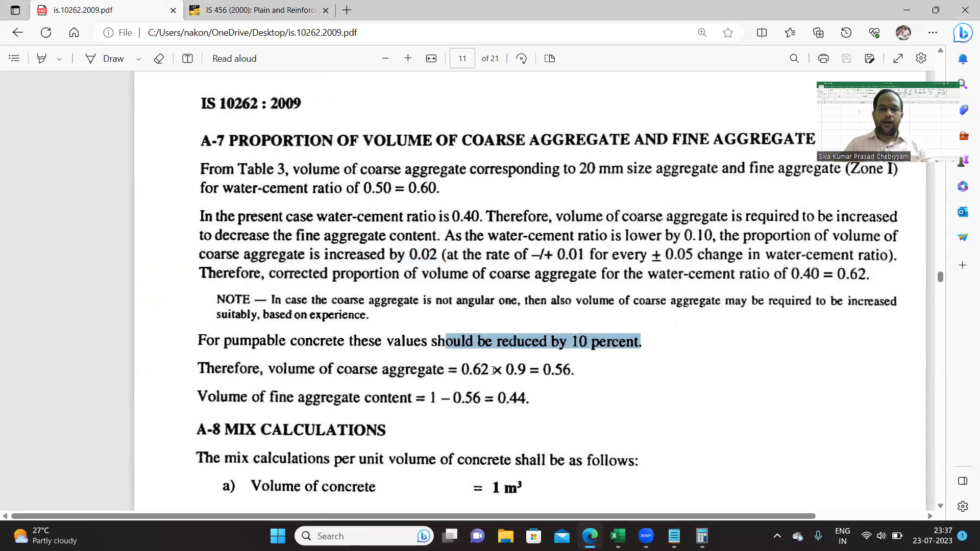
left_click_drag(501, 369, 452, 375)
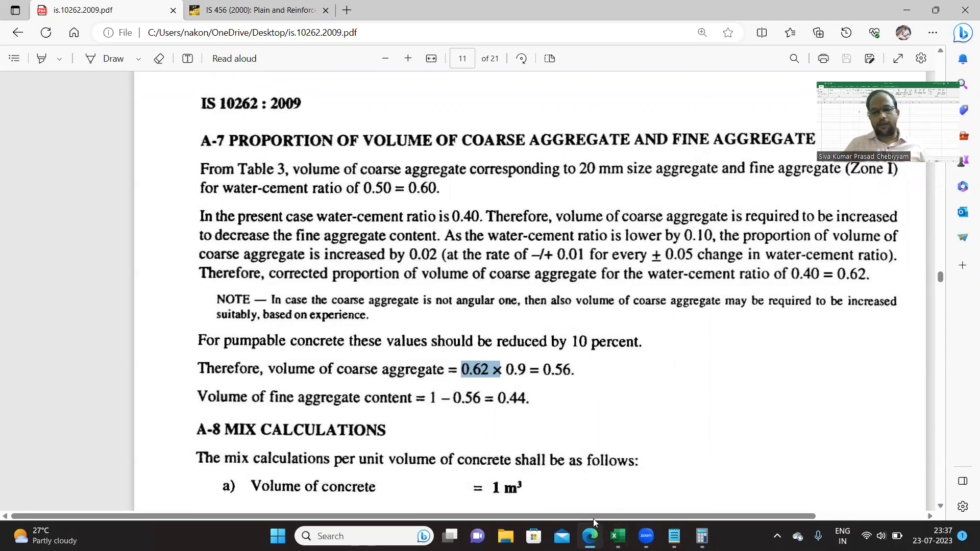
Review the Zone, coarse aggregate proportion, water-cement ratio change and adjusted coarse fraction formulas
left_click(616, 536)
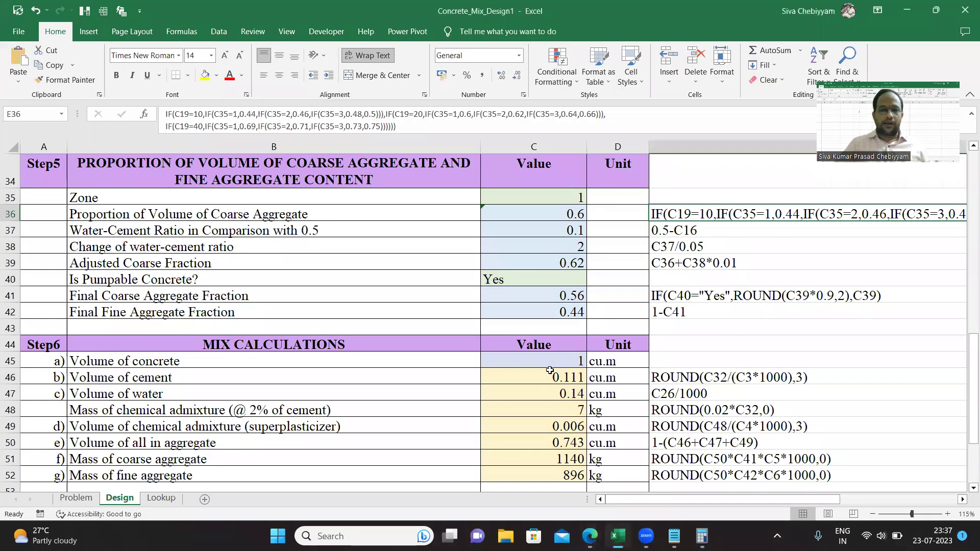
left_click(559, 200)
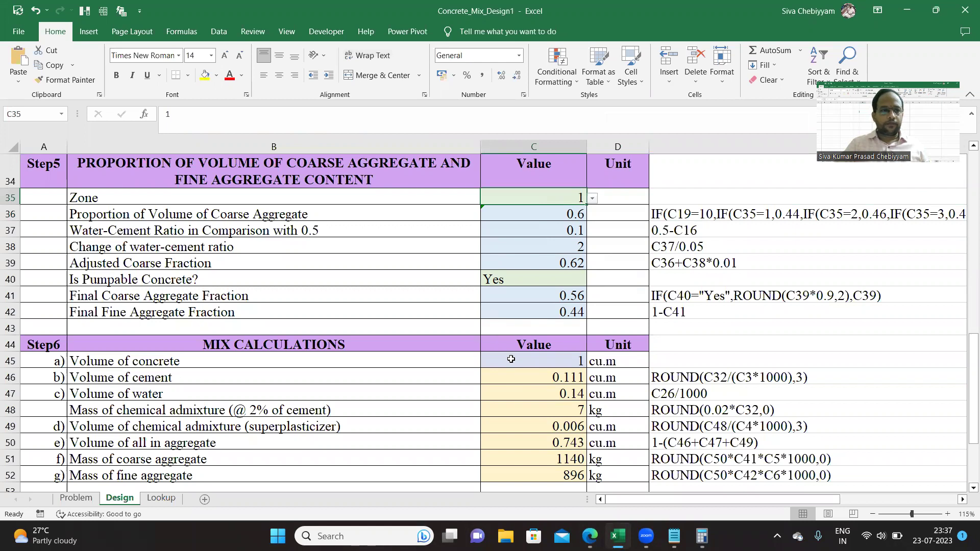
left_click(579, 211)
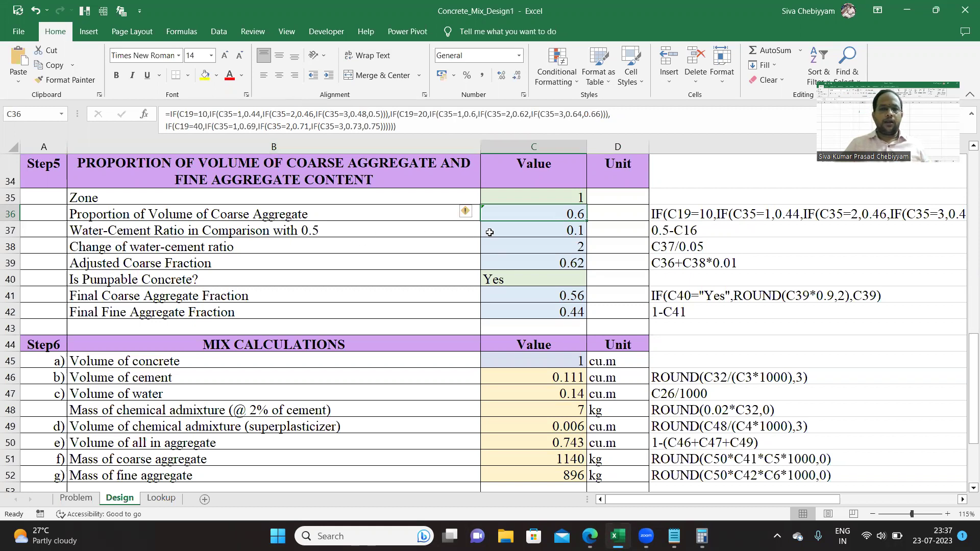
left_click(497, 228)
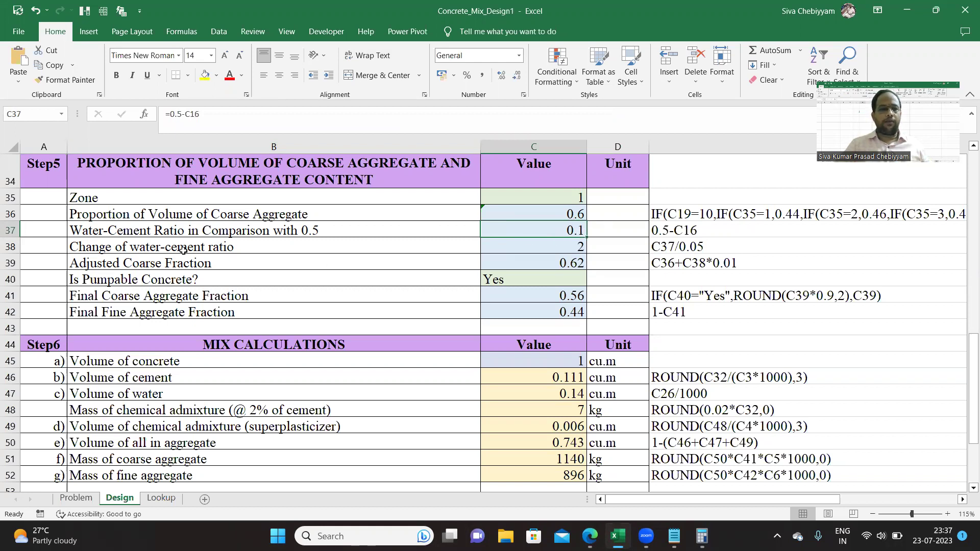
left_click(495, 253)
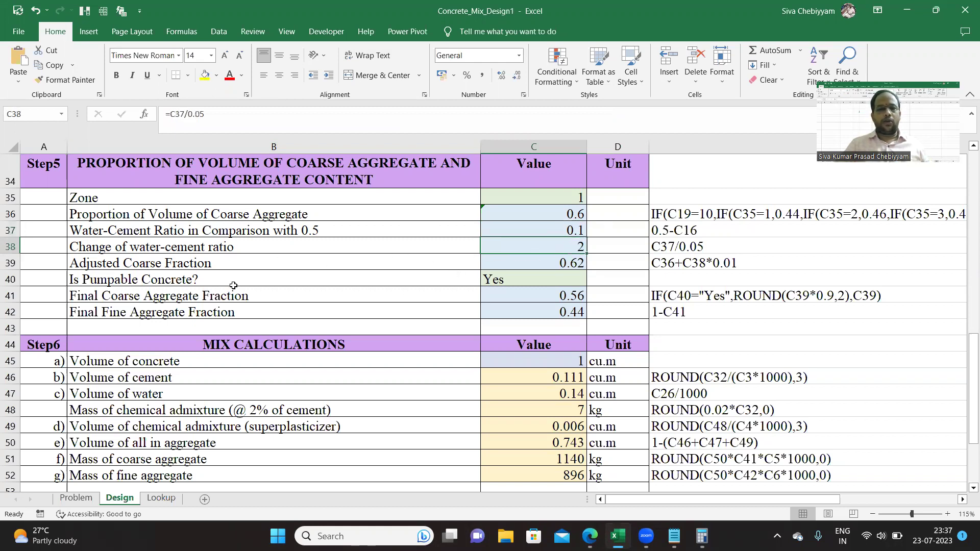
left_click(155, 267)
left_click(567, 258)
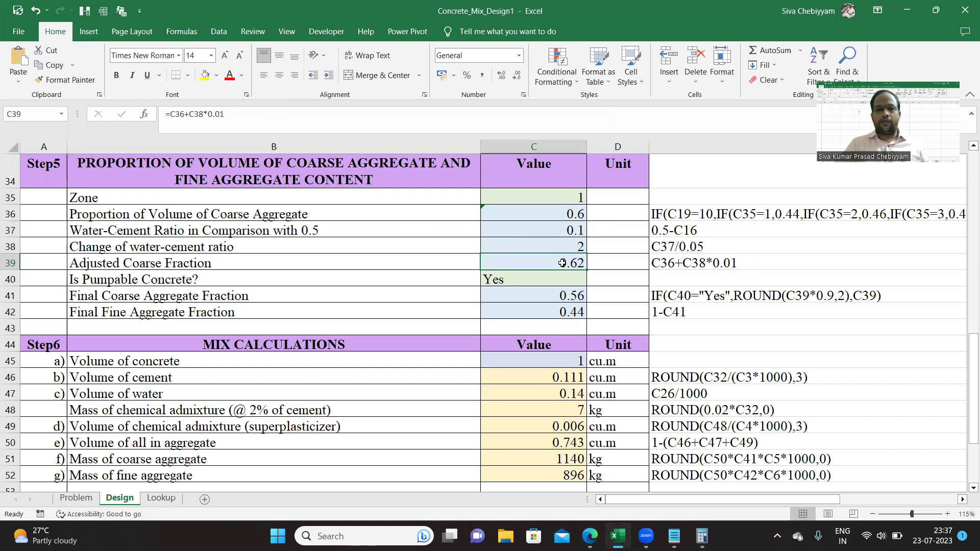
Toggle pumpable concrete in C40 to No and back to Yes, then check the final fine aggregate fraction
left_click(517, 284)
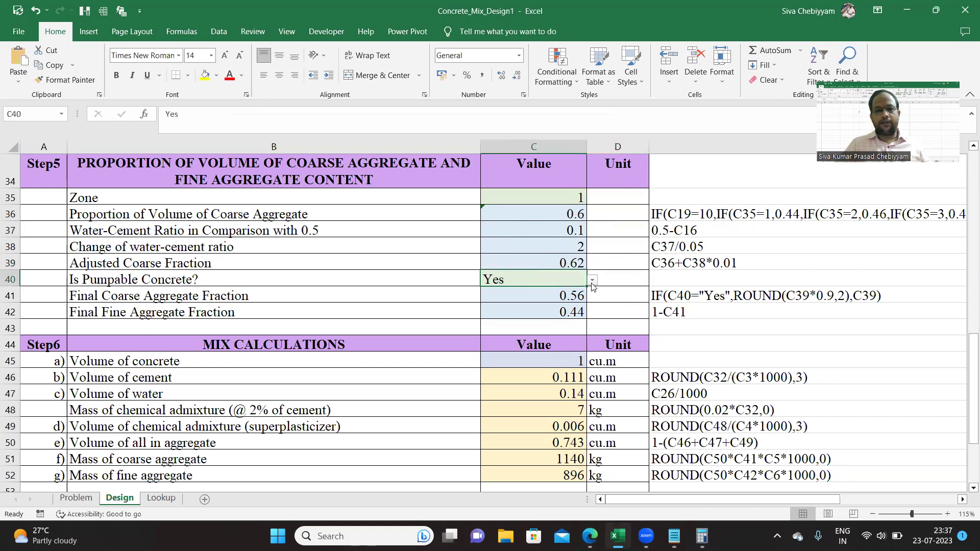
left_click(593, 280)
left_click(562, 302)
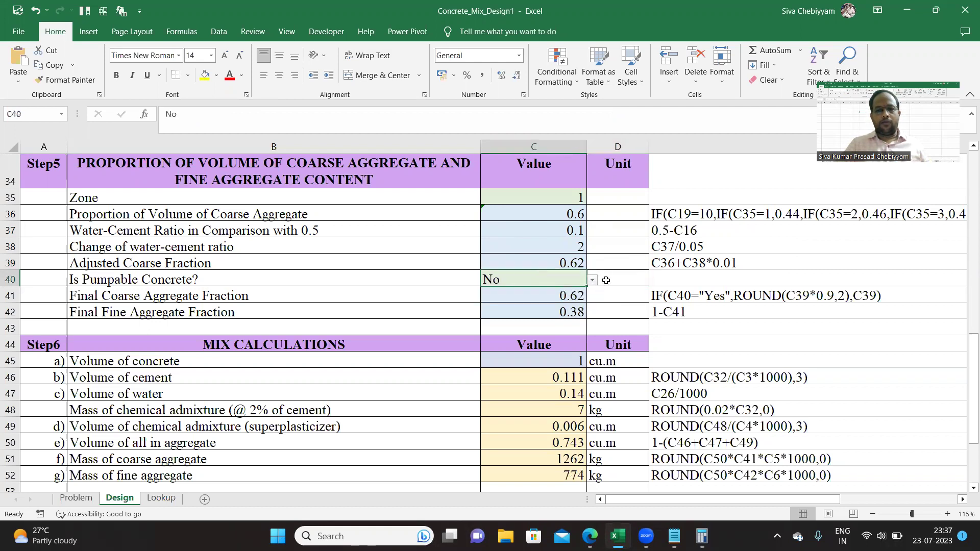
left_click(592, 280)
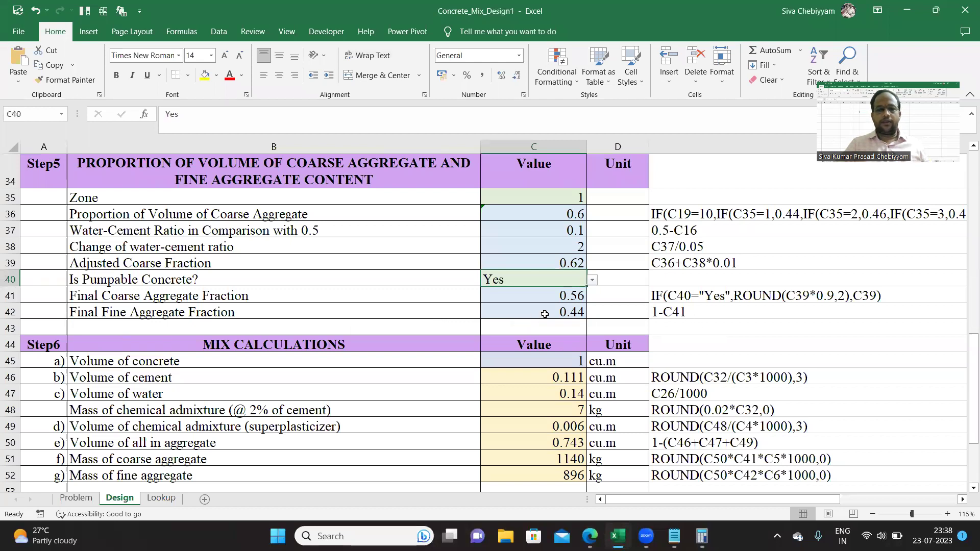
left_click(100, 313)
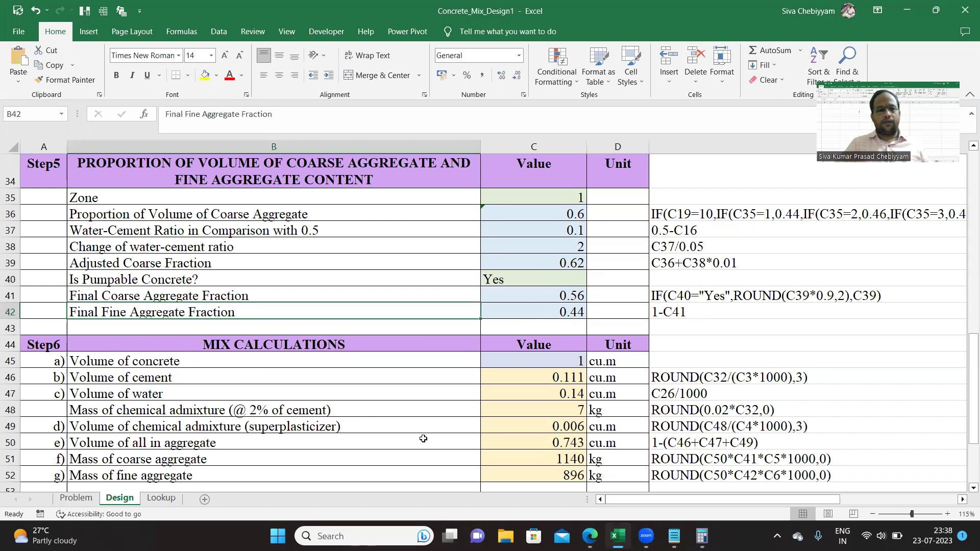
scroll(423, 438, "down", 3)
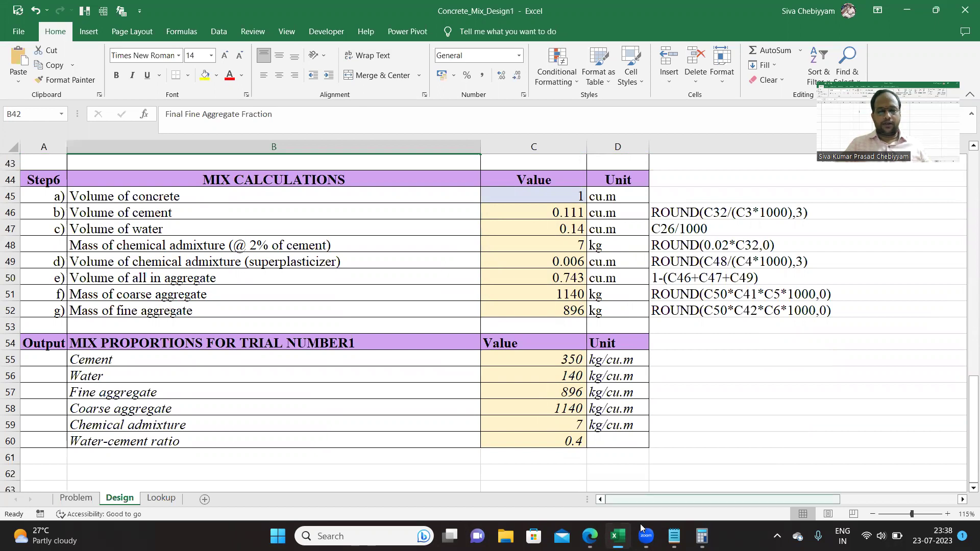
mouse_move(617, 536)
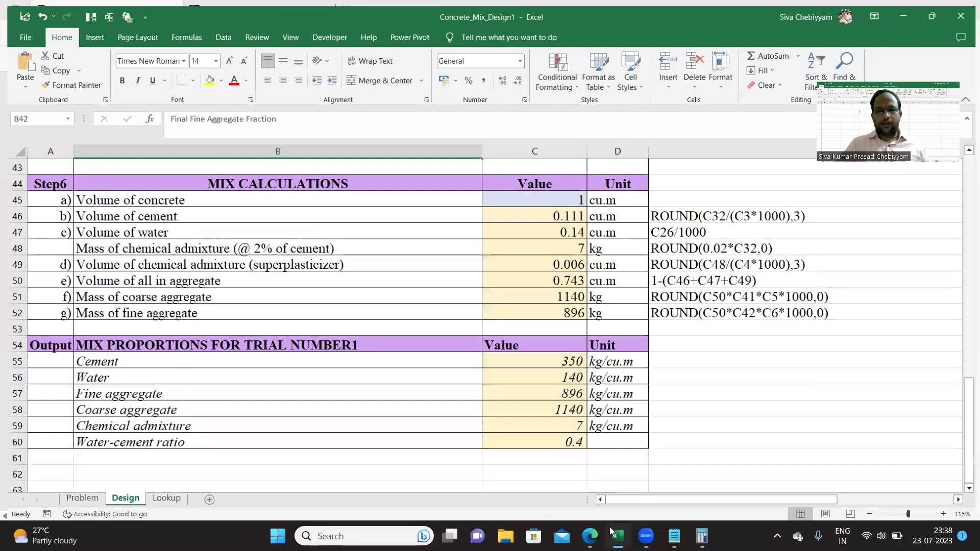
Scroll the IS 10262 PDF to A-8, select 'Volume of concrete', then view items d)–g)
left_click(589, 536)
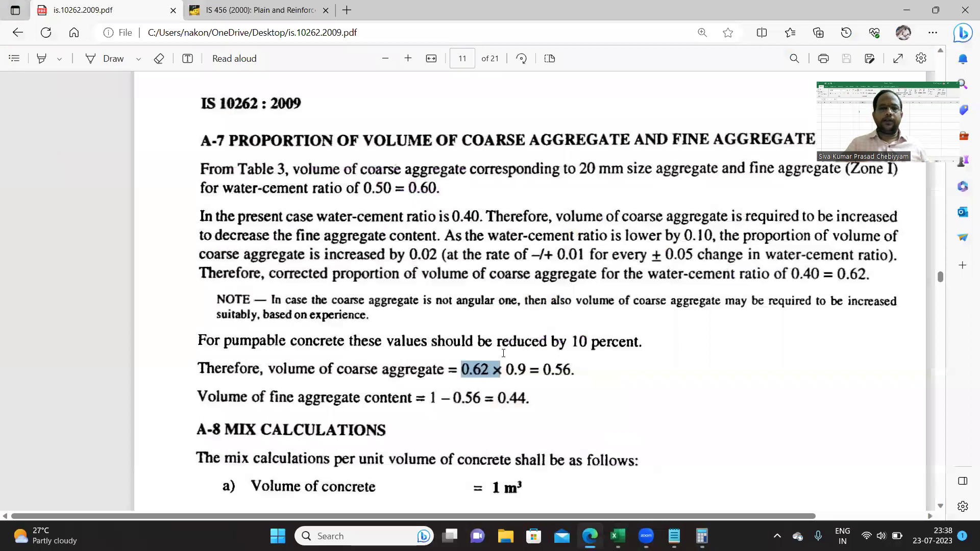
scroll(267, 141, "down", 6)
left_click_drag(260, 138, 383, 138)
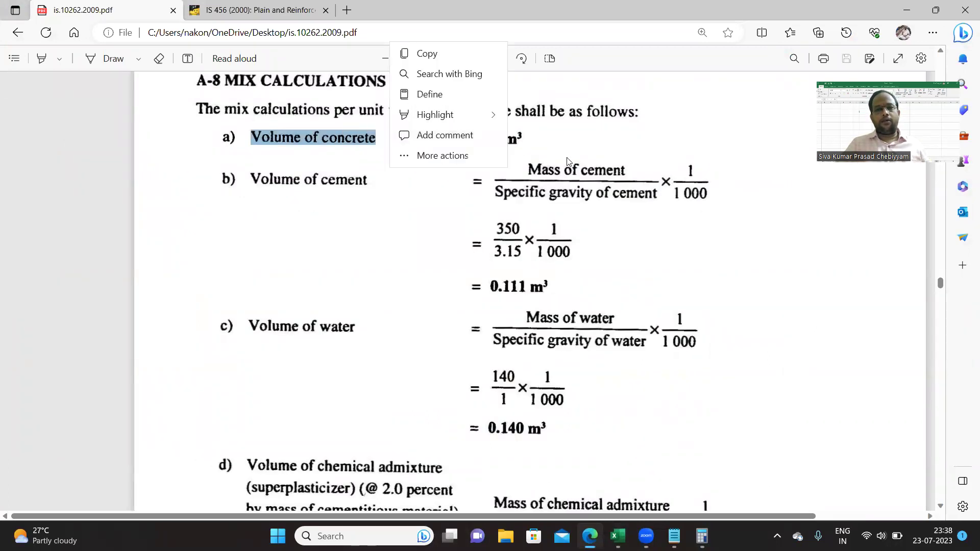
left_click(582, 144)
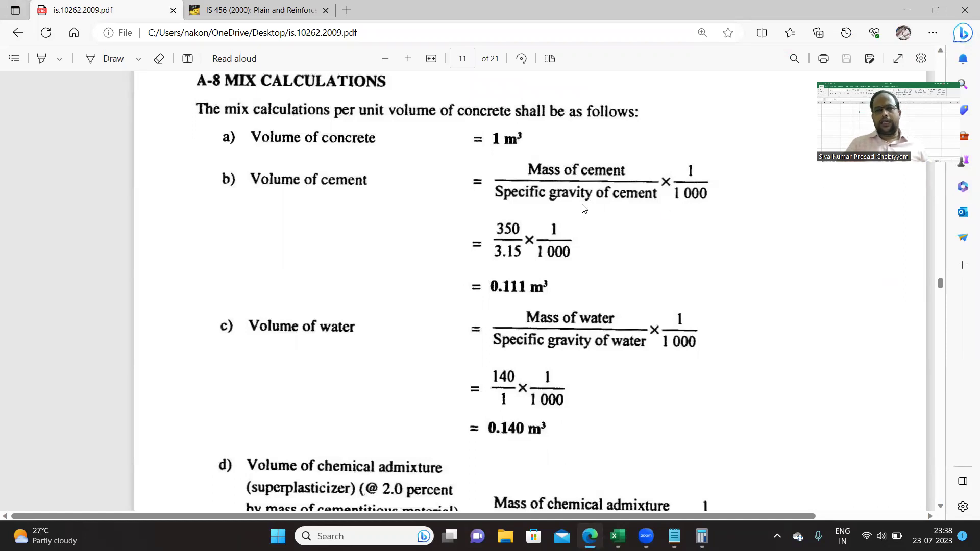
scroll(499, 341, "down", 3)
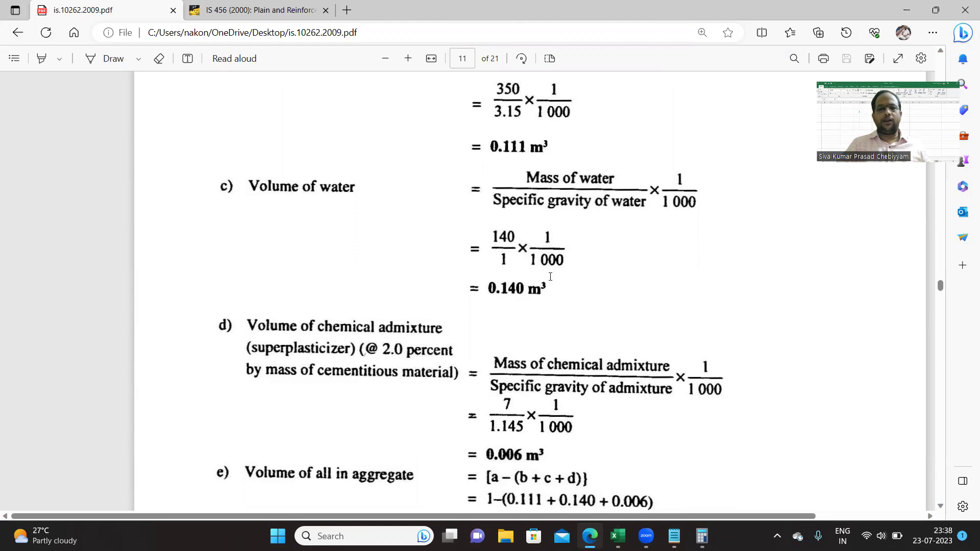
scroll(570, 310, "down", 1)
scroll(571, 309, "down", 2)
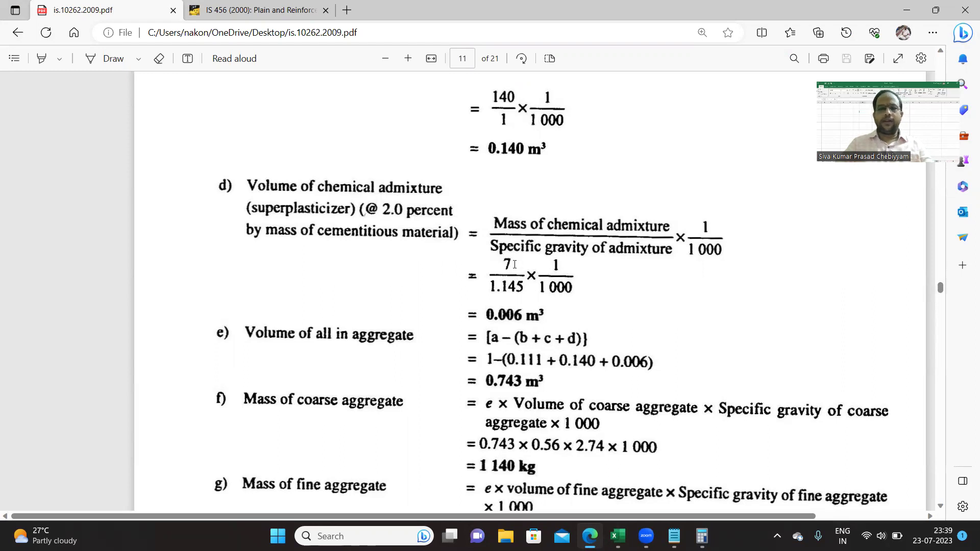
double_click(509, 284)
left_click(505, 316)
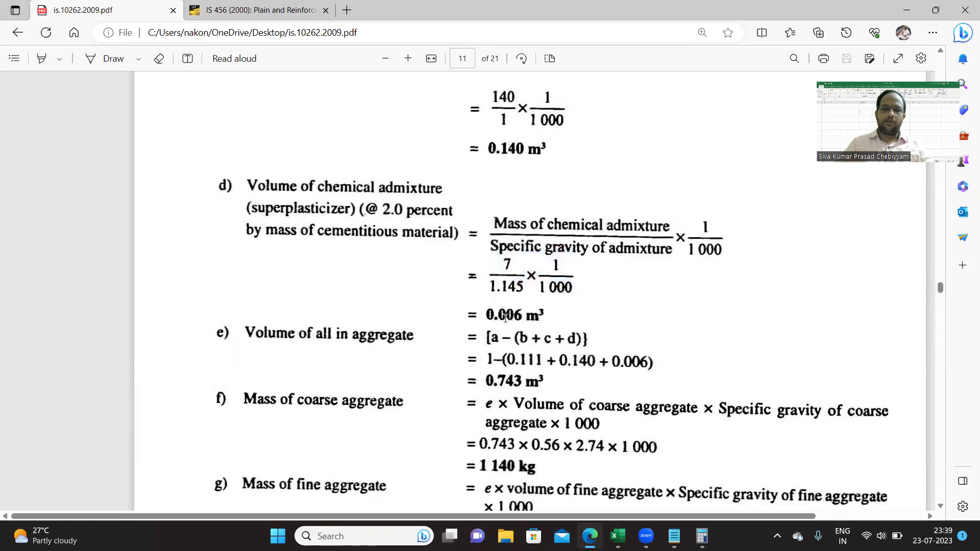
left_click_drag(487, 314, 543, 316)
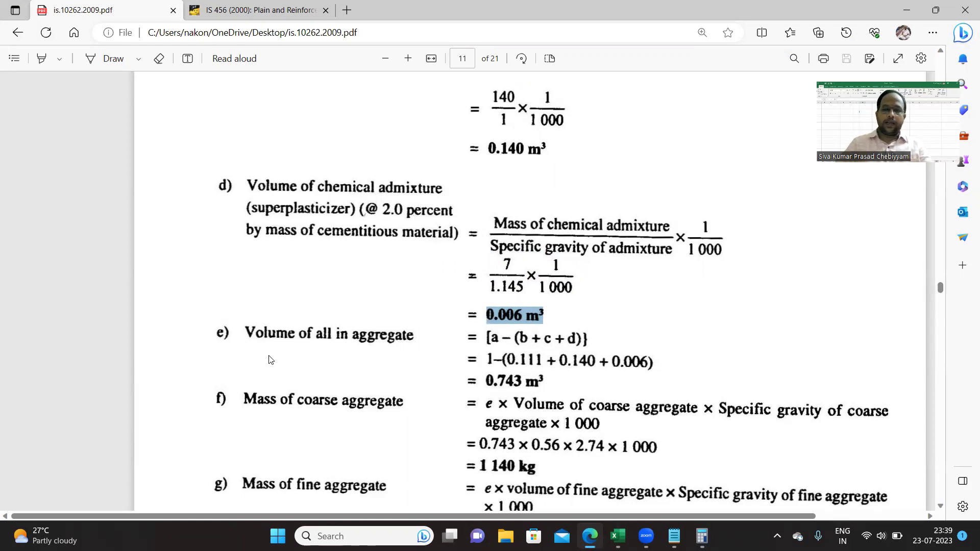
left_click(495, 338)
scroll(473, 280, "up", 7)
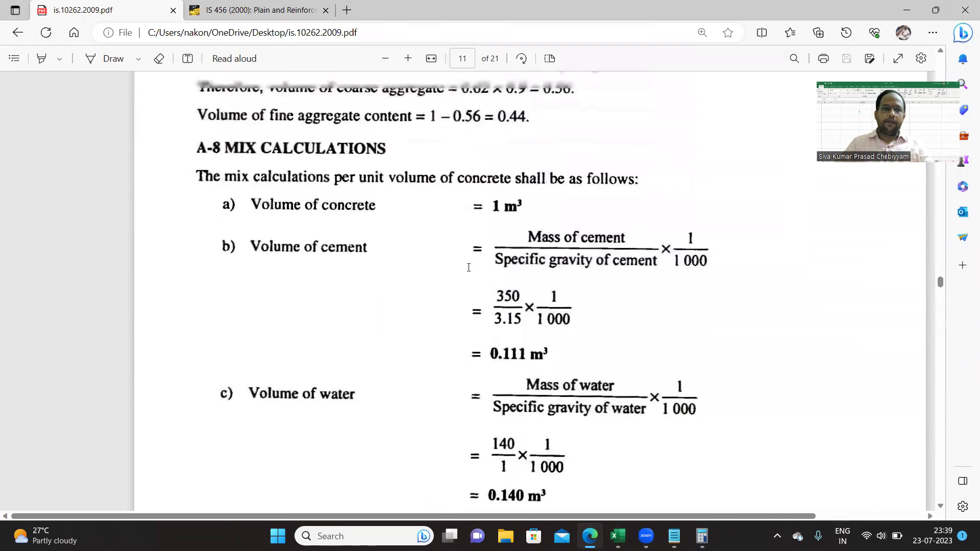
scroll(592, 316, "down", 7)
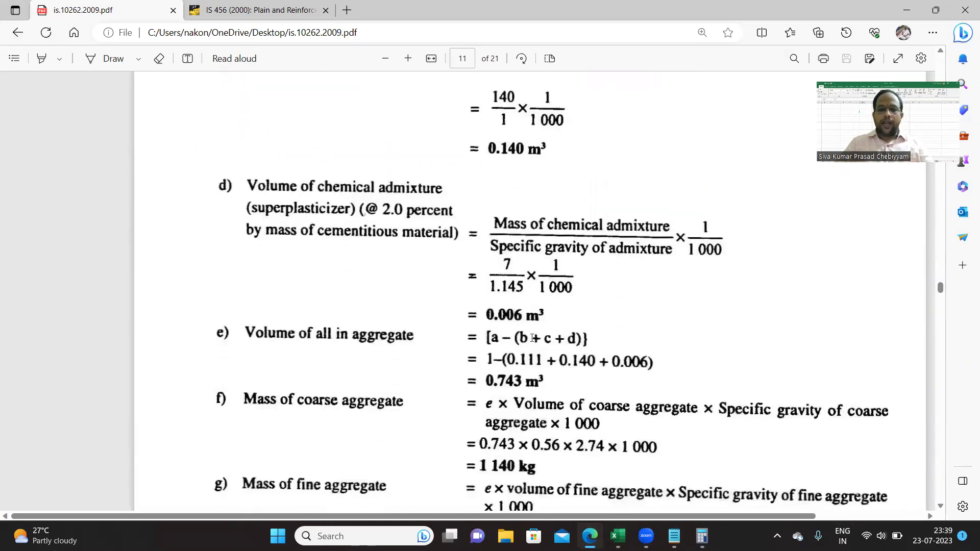
scroll(587, 338, "up", 5)
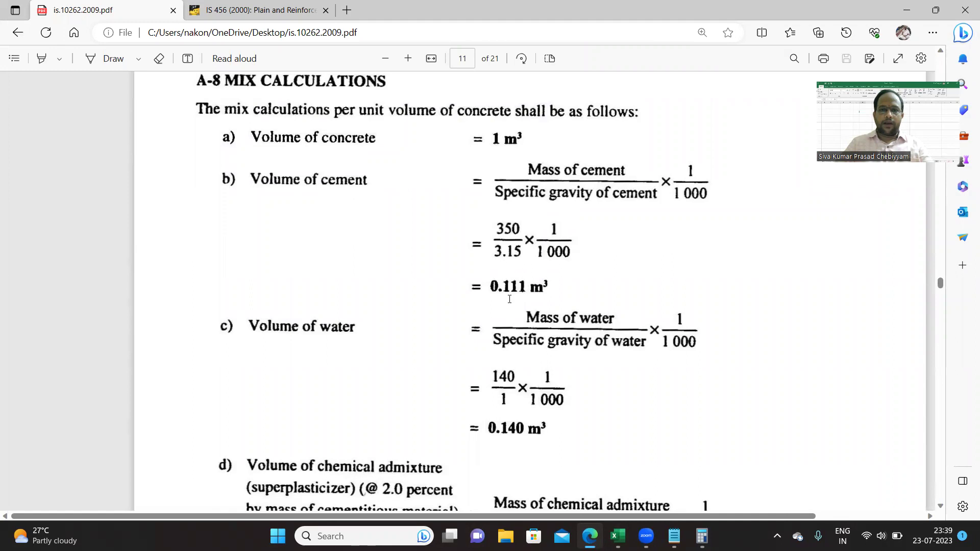
scroll(563, 301, "down", 4)
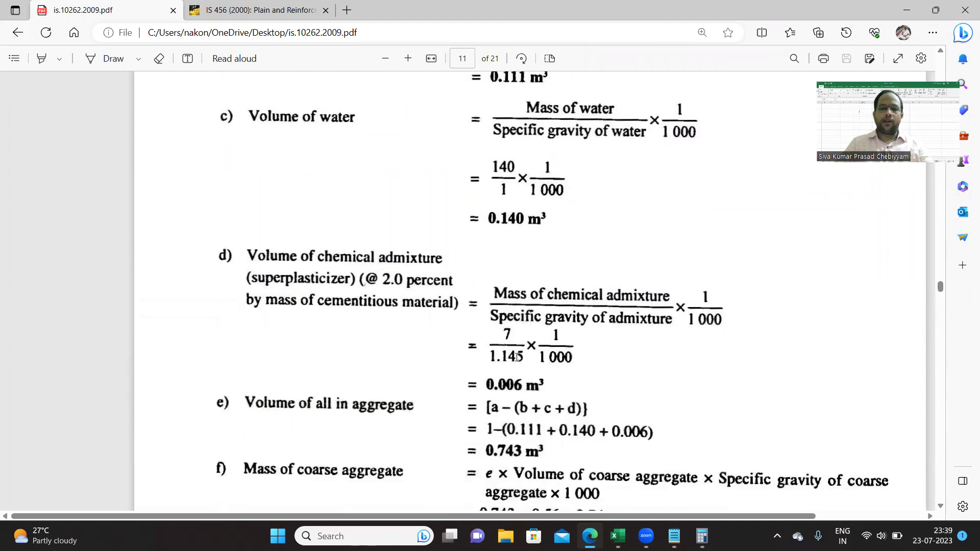
scroll(549, 275, "down", 3)
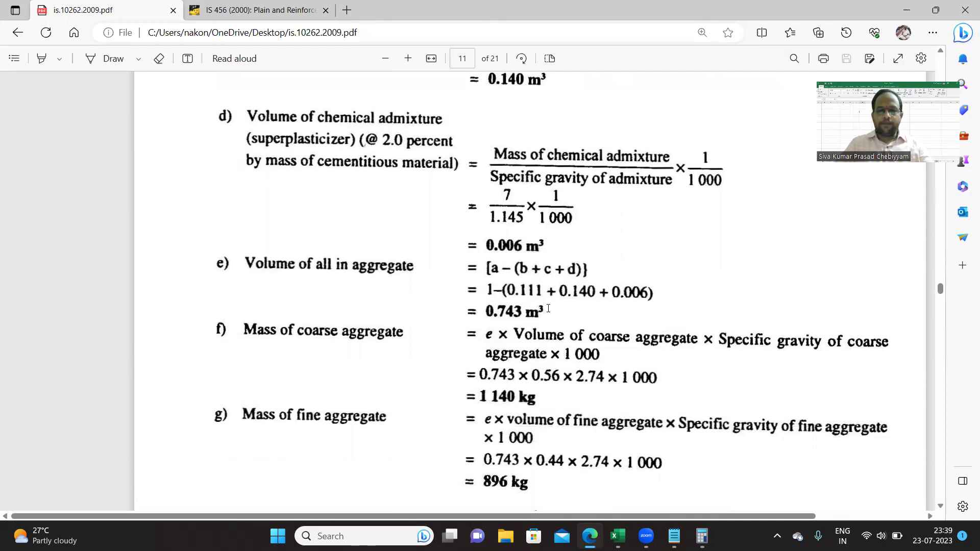
left_click_drag(548, 309, 475, 320)
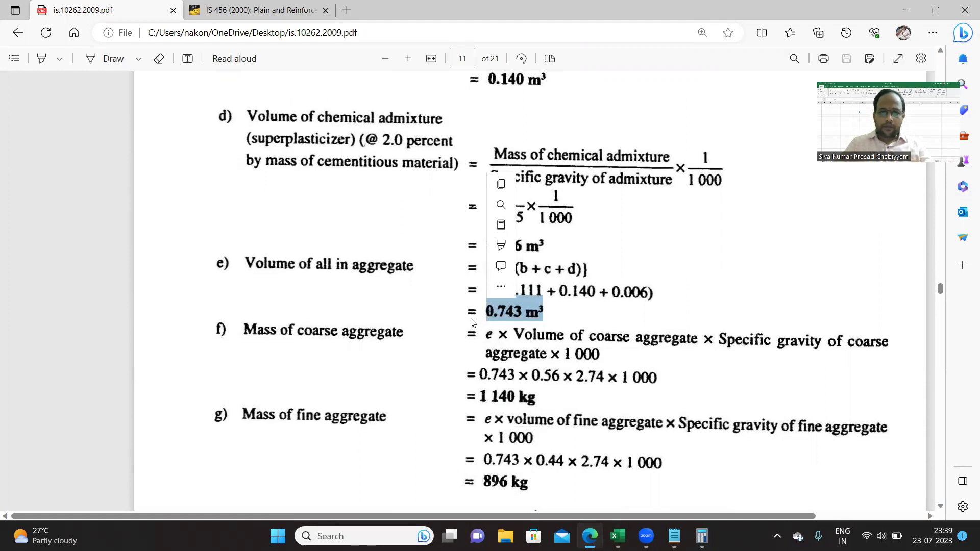
scroll(338, 326, "down", 3)
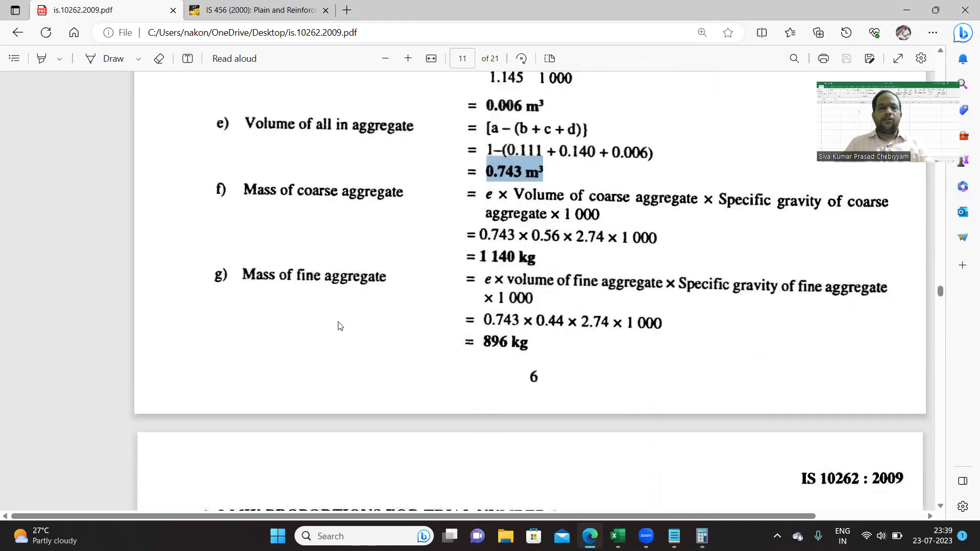
left_click(329, 192)
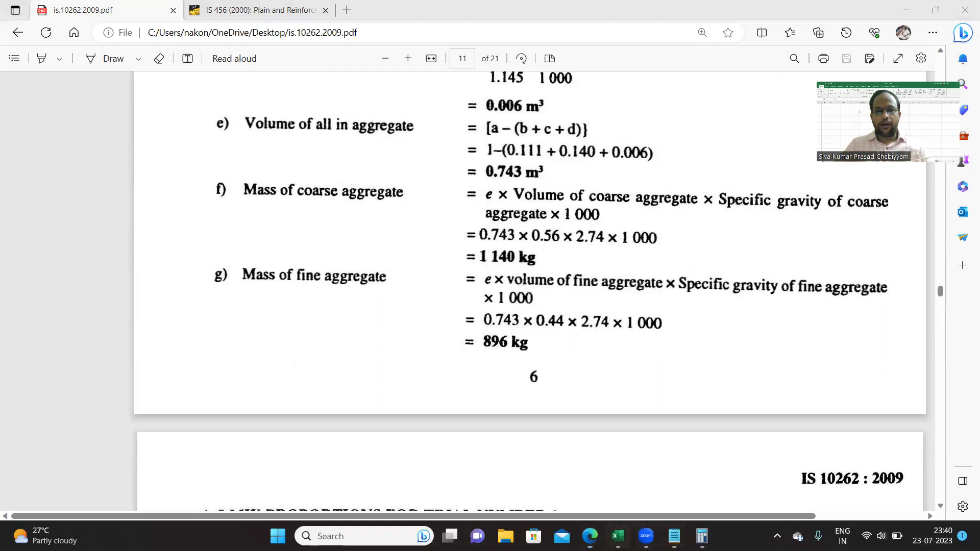
Check the water volume and admixture mass and volume formulas plus their column E notes
left_click(618, 536)
left_click(567, 227)
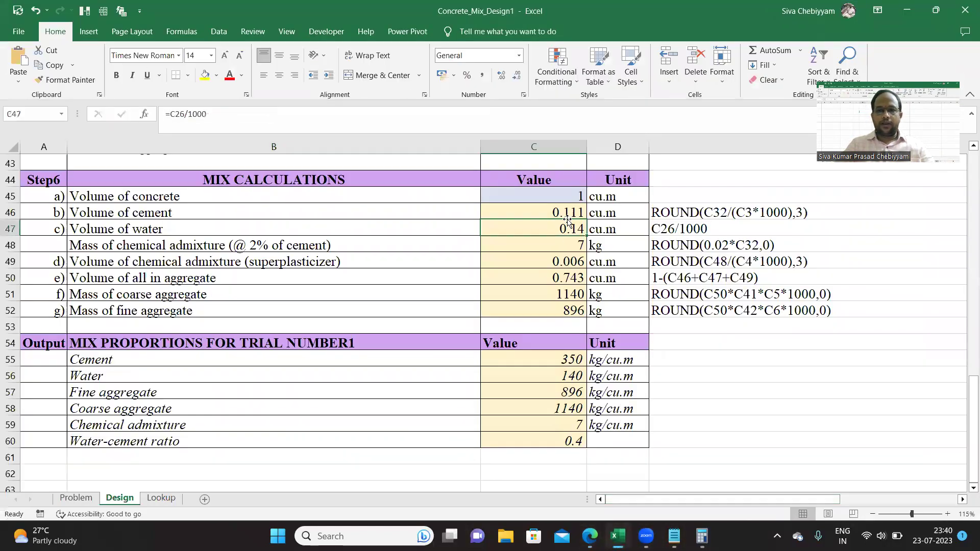
left_click(567, 244)
left_click(577, 268)
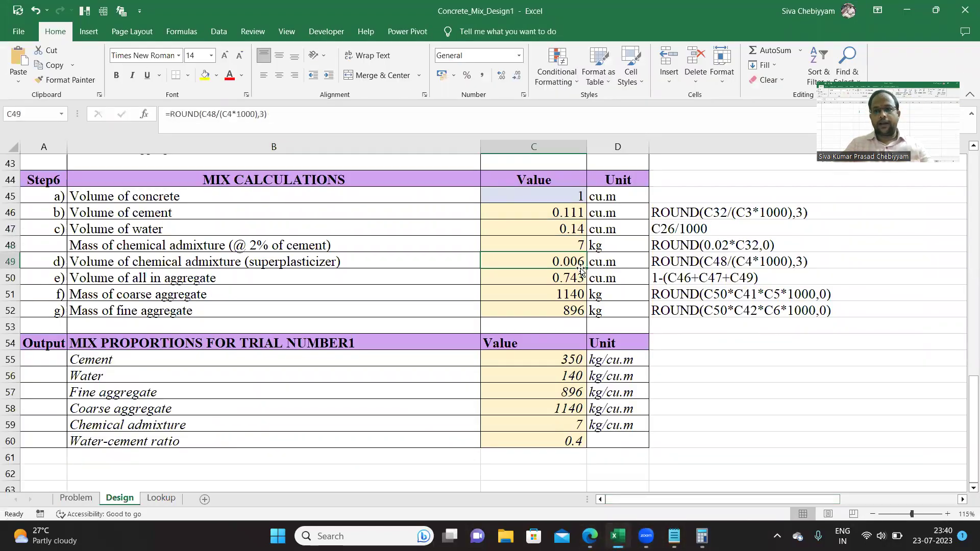
left_click(680, 263)
left_click(690, 279)
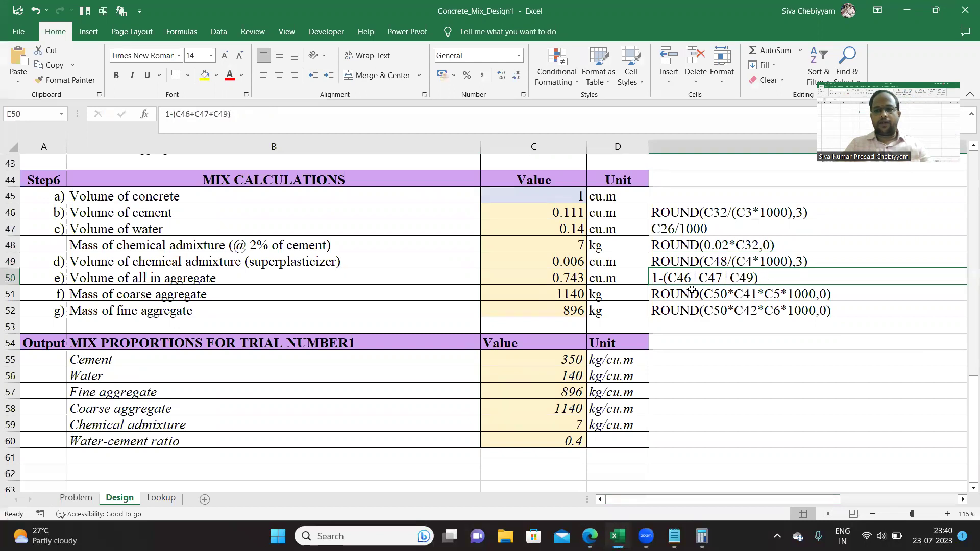
left_click(690, 292)
left_click(690, 307)
Verify the coarse (1140) and fine (896) aggregate mass formulas, then scroll to the sheet's top
left_click(580, 294)
left_click(567, 309)
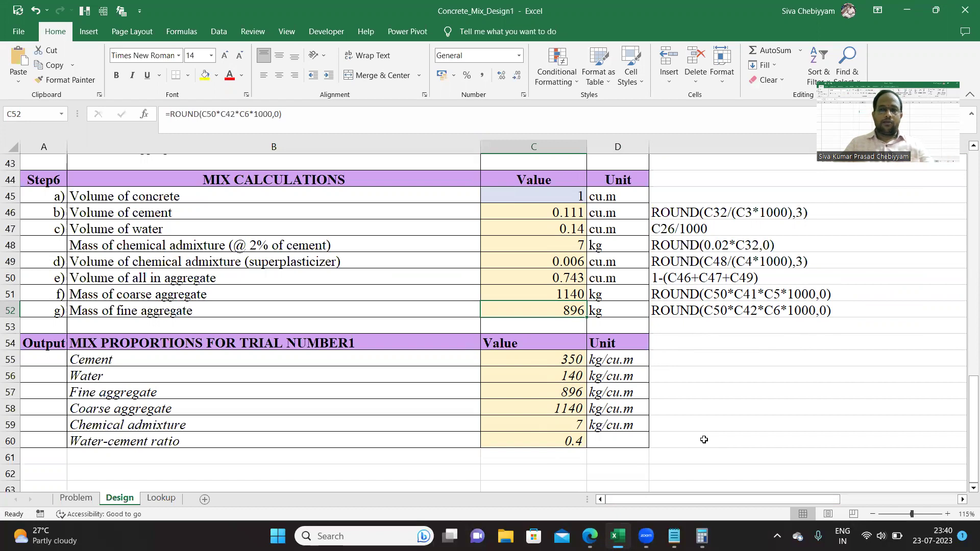
scroll(704, 439, "up", 3)
scroll(704, 441, "up", 4)
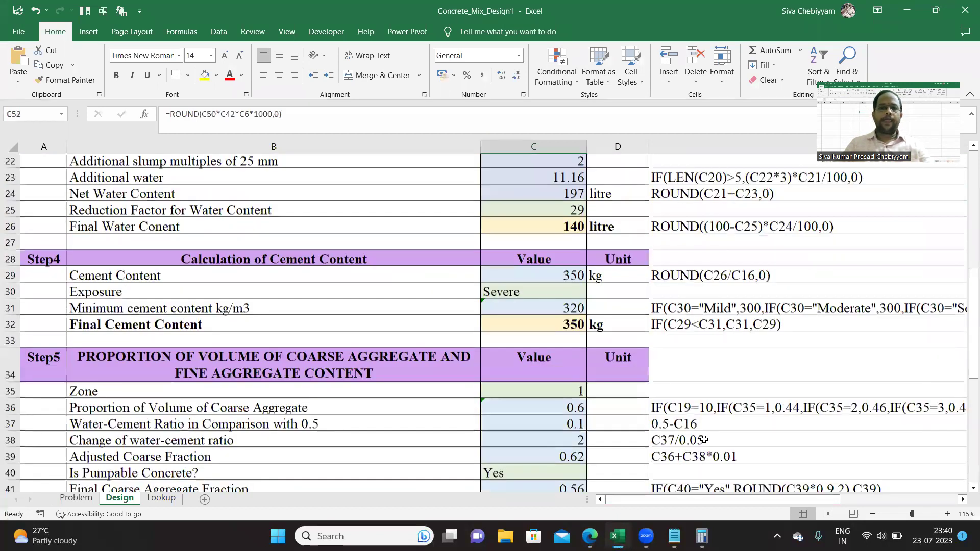
scroll(703, 439, "up", 7)
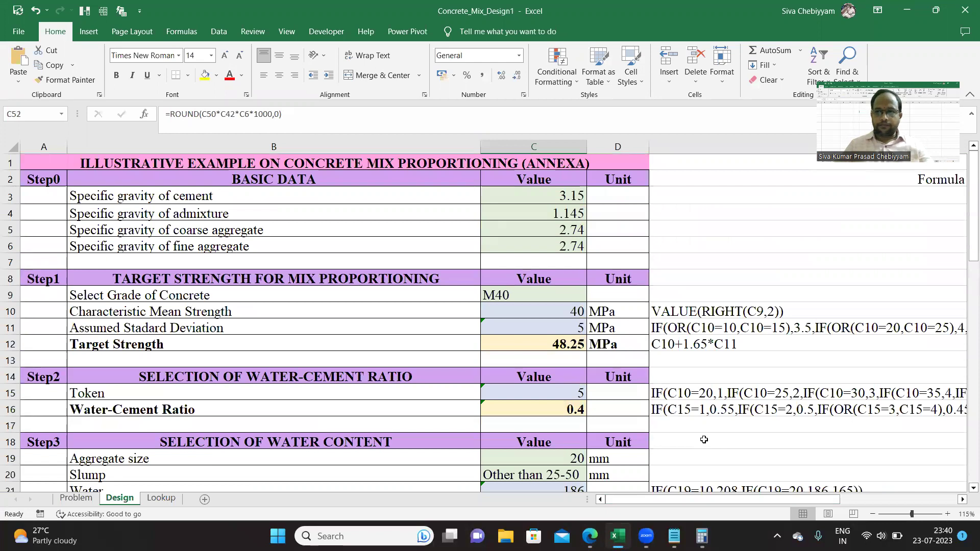